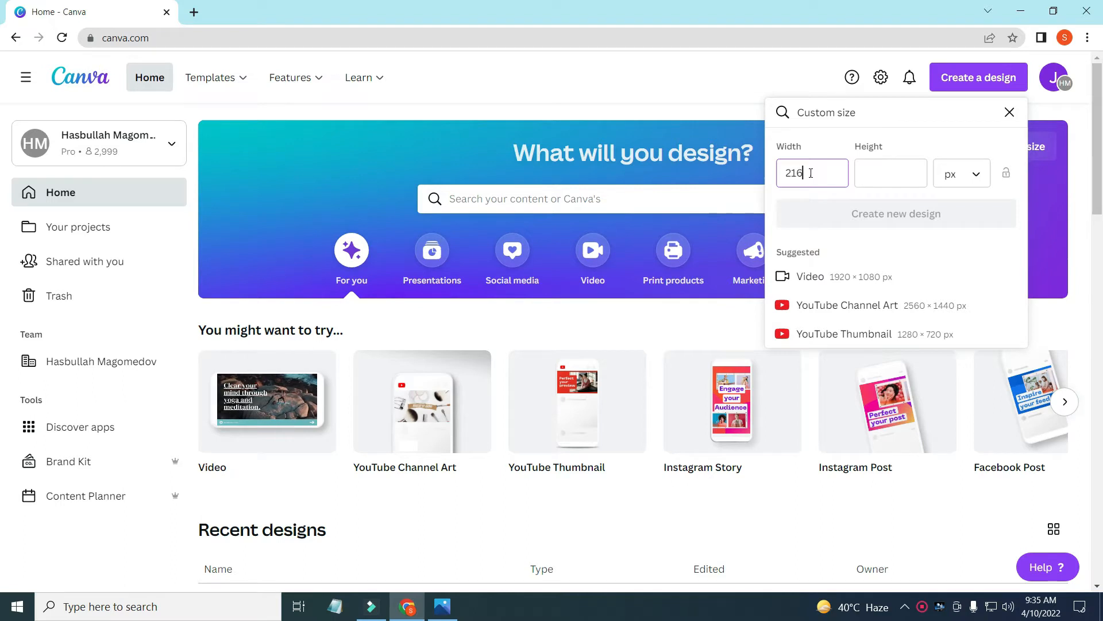
Create a new custom-size design of 2160 × 2160 px.
text(2160)
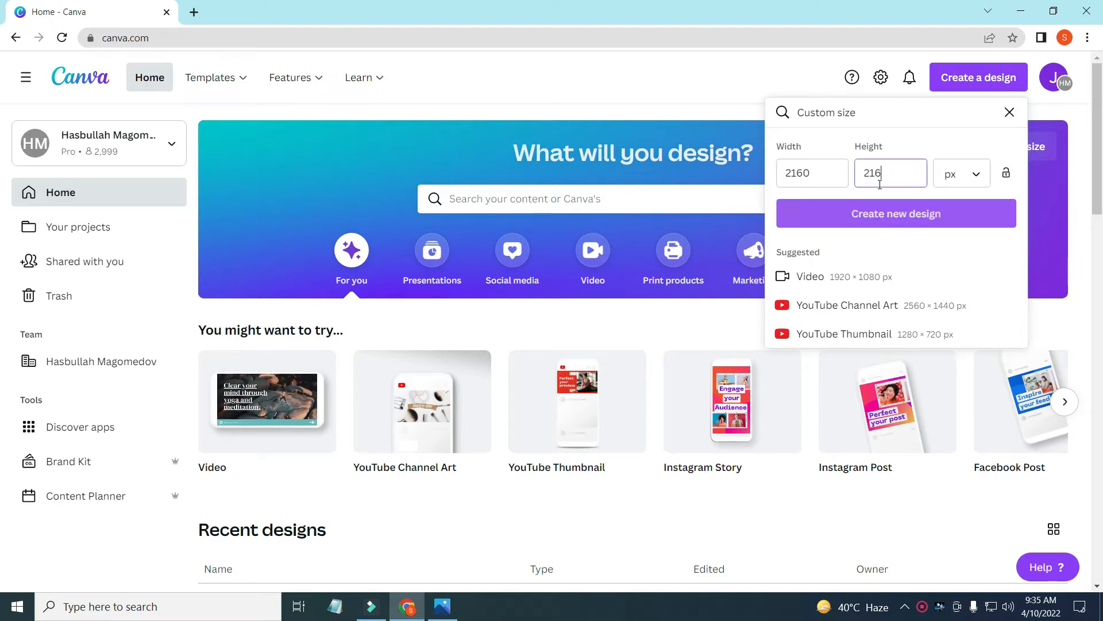
click(908, 227)
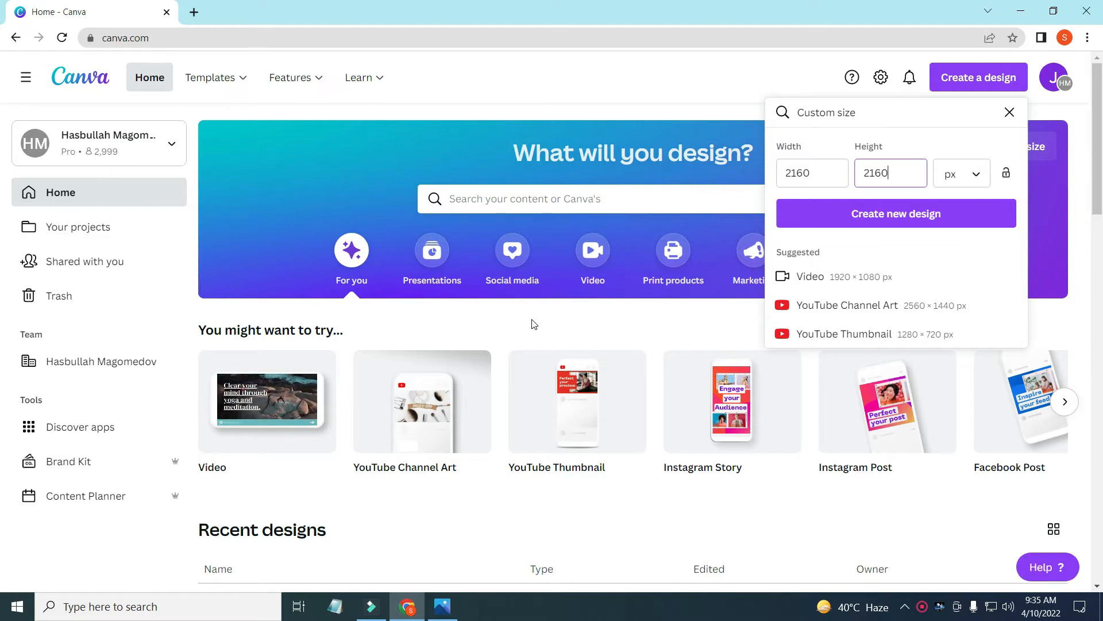
click(886, 218)
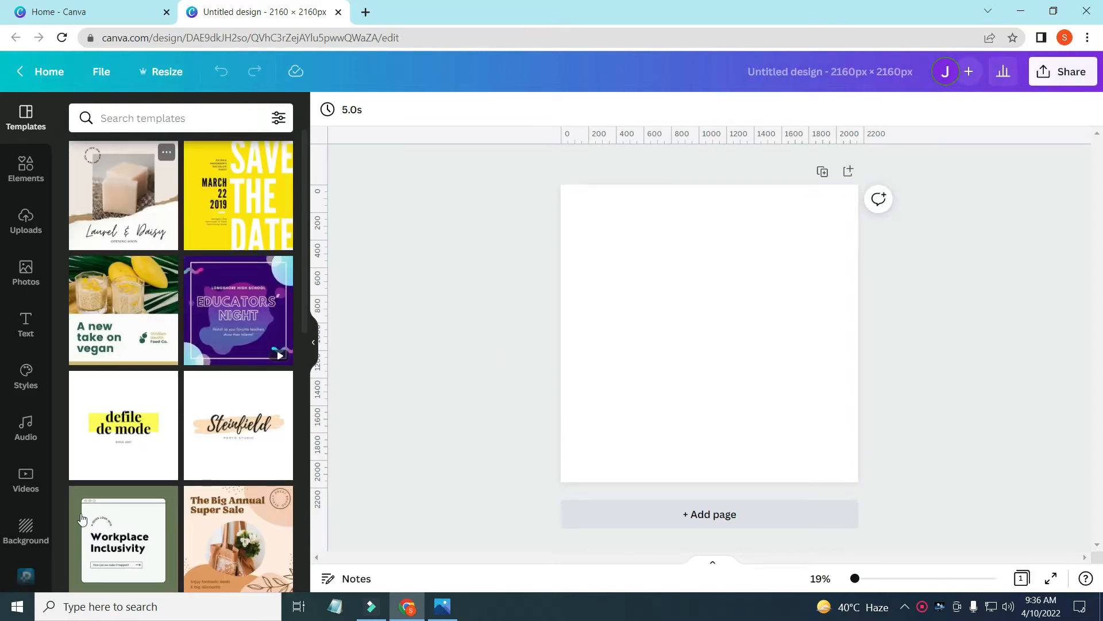
Search the video library for "radial shinging".
scroll(158, 424, down, 10)
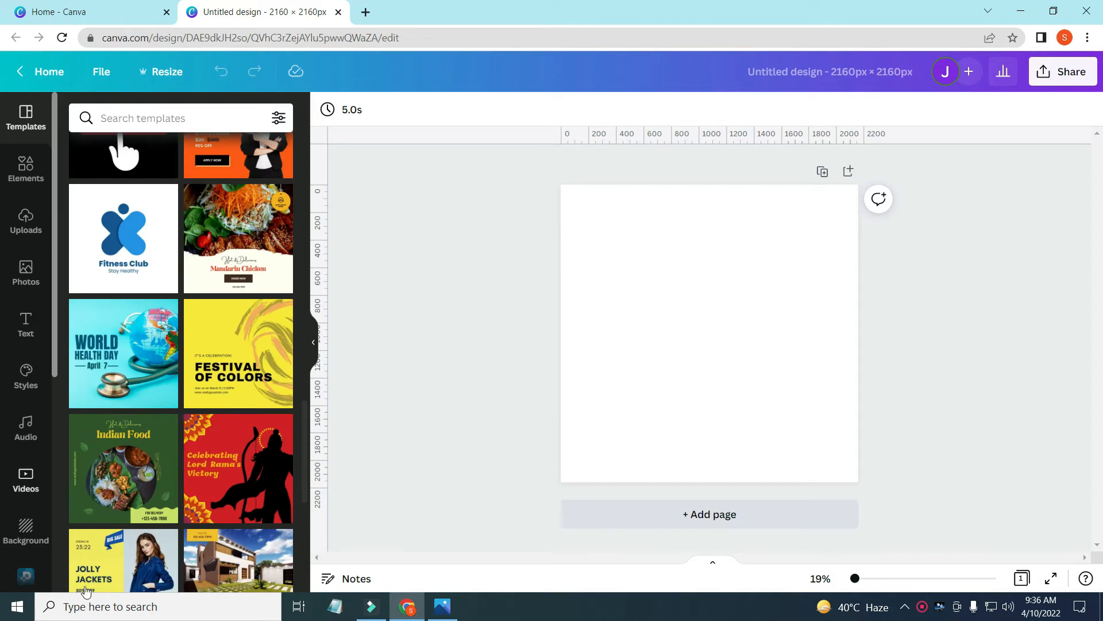
click(24, 482)
click(135, 118)
text(radial shinging)
key(Return)
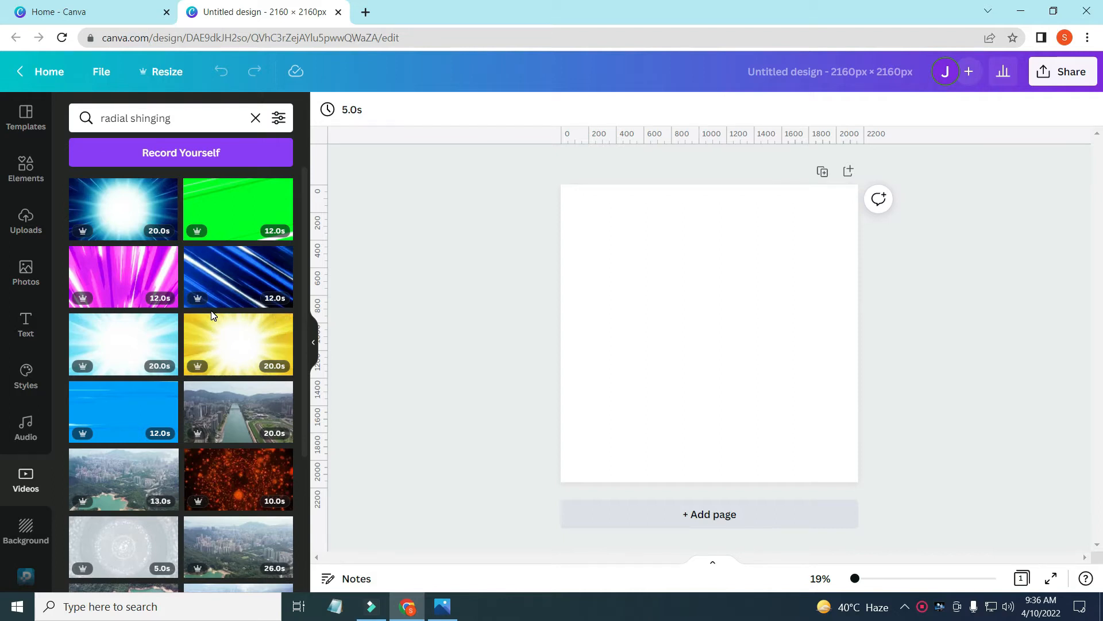
Add the 12-second pink and blue diagonal streaks video to the page and set it as the background.
scroll(211, 310, down, 3)
scroll(211, 309, down, 3)
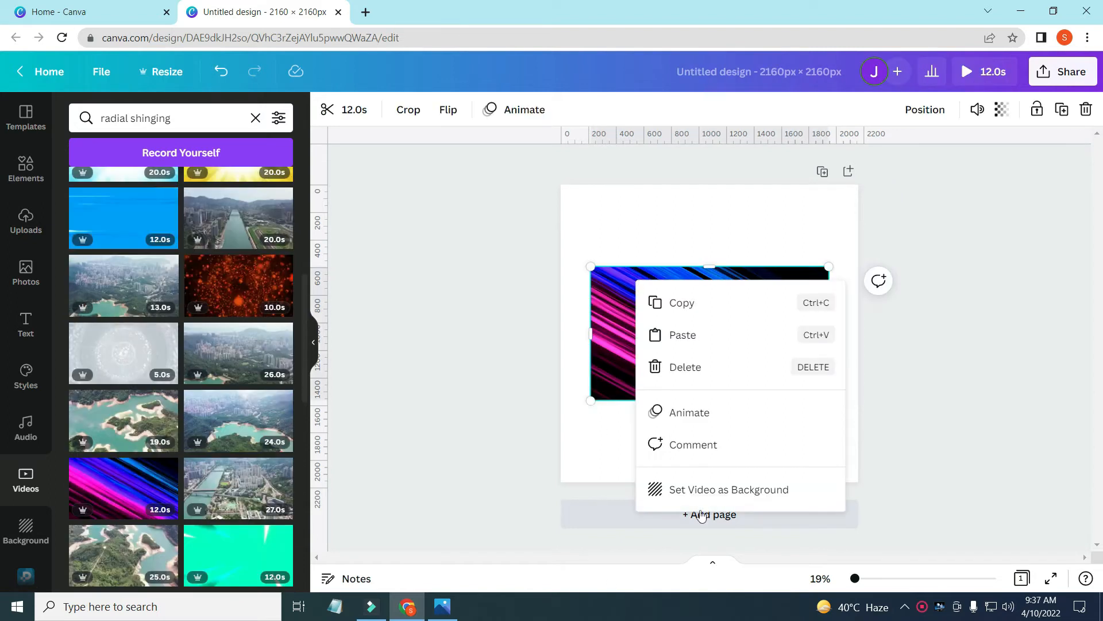
click(549, 327)
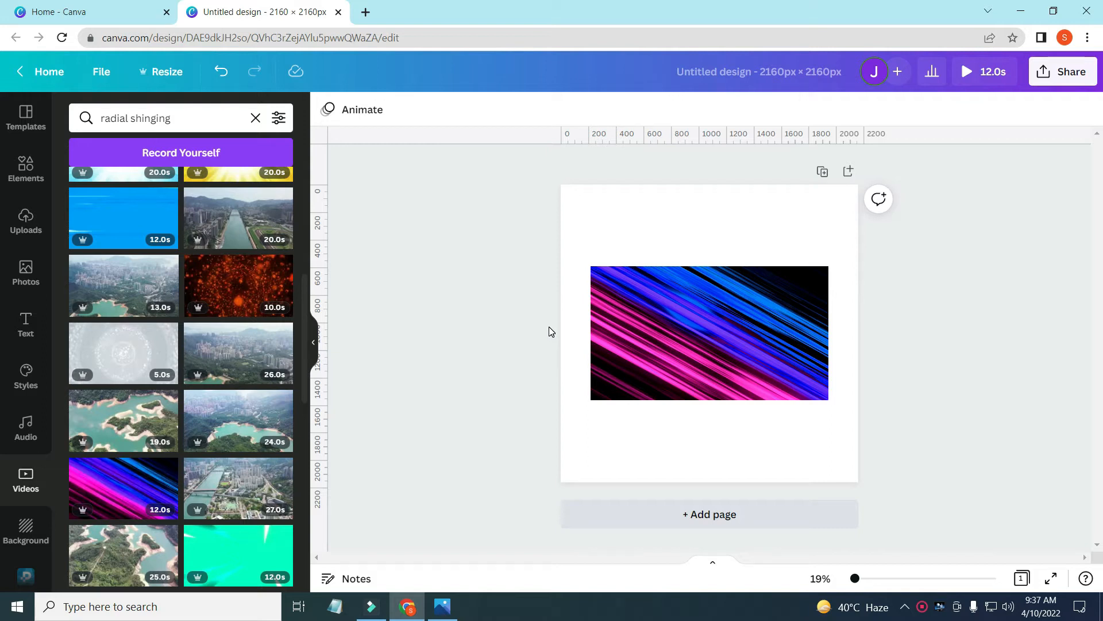
click(695, 325)
right_click(695, 326)
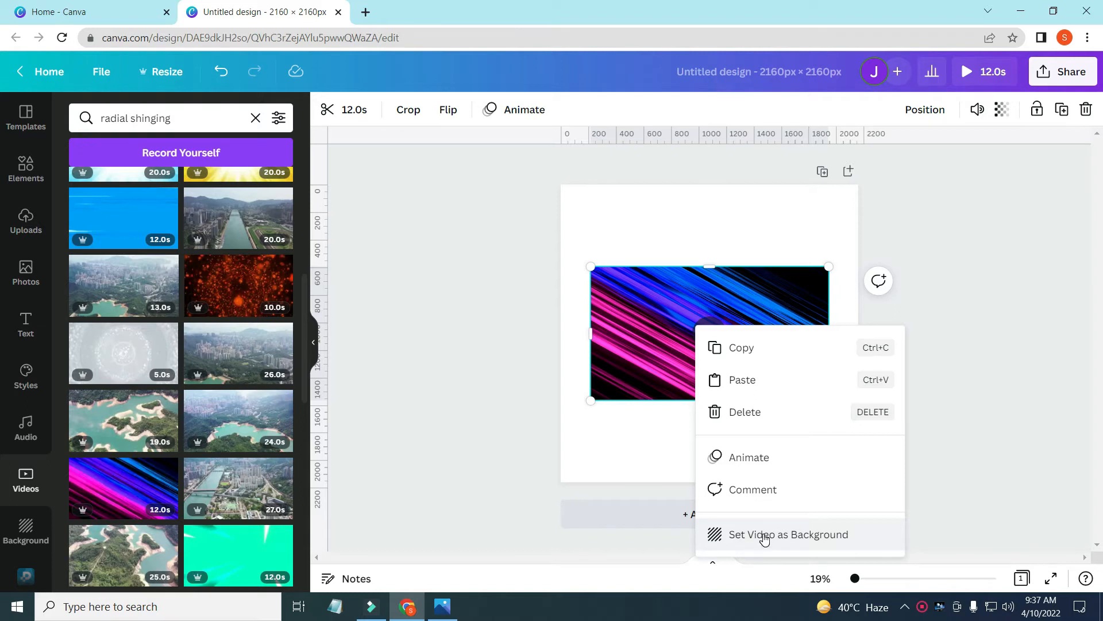
click(765, 537)
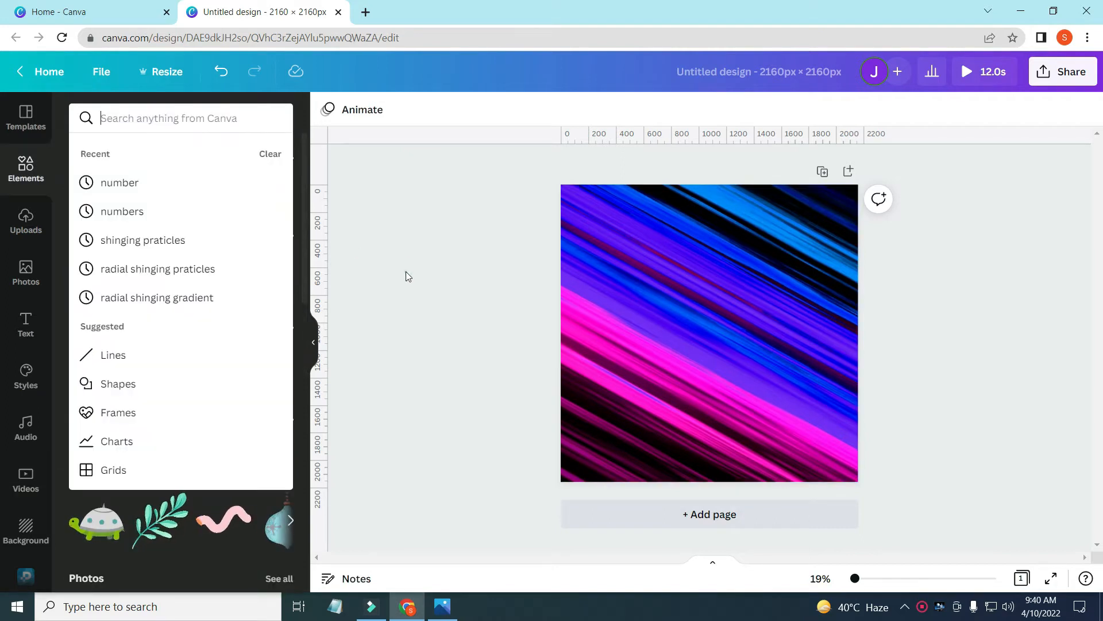
Switch to Photos to view the finished example radial shining.gif, and return to the Canva design.
click(405, 276)
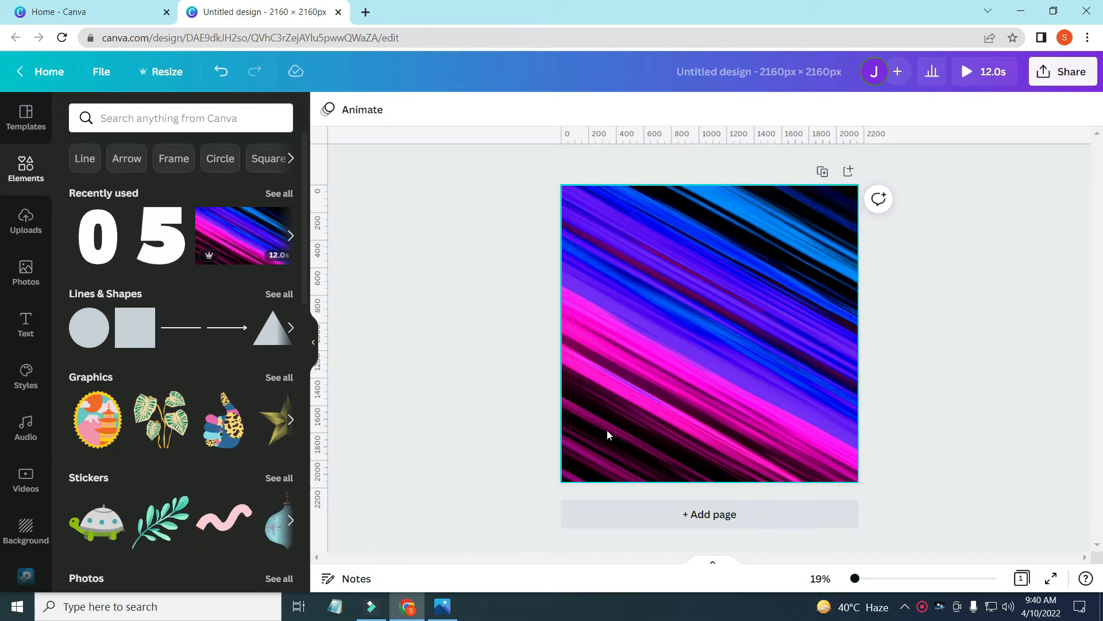
click(449, 616)
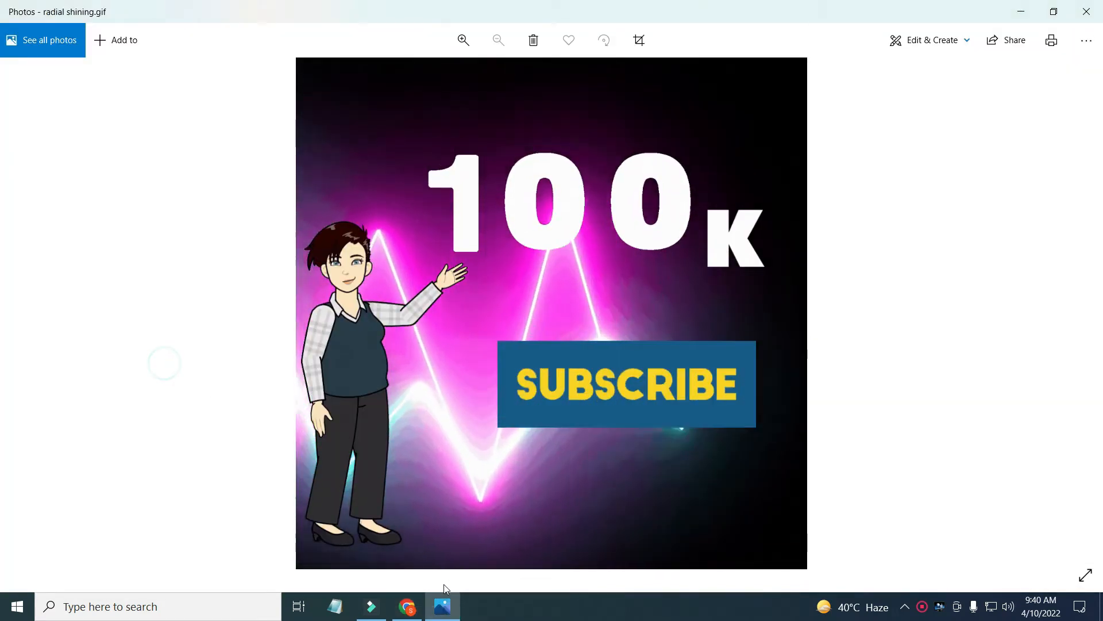
click(408, 607)
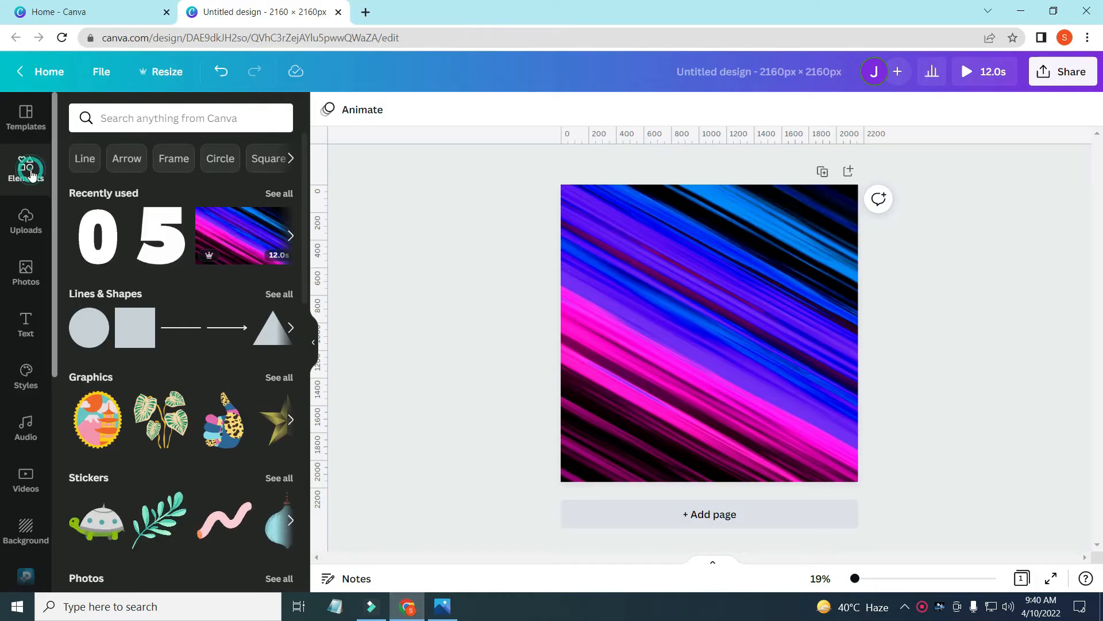
Search the elements for "number" and filter the results to animated ones only.
click(157, 118)
text(number)
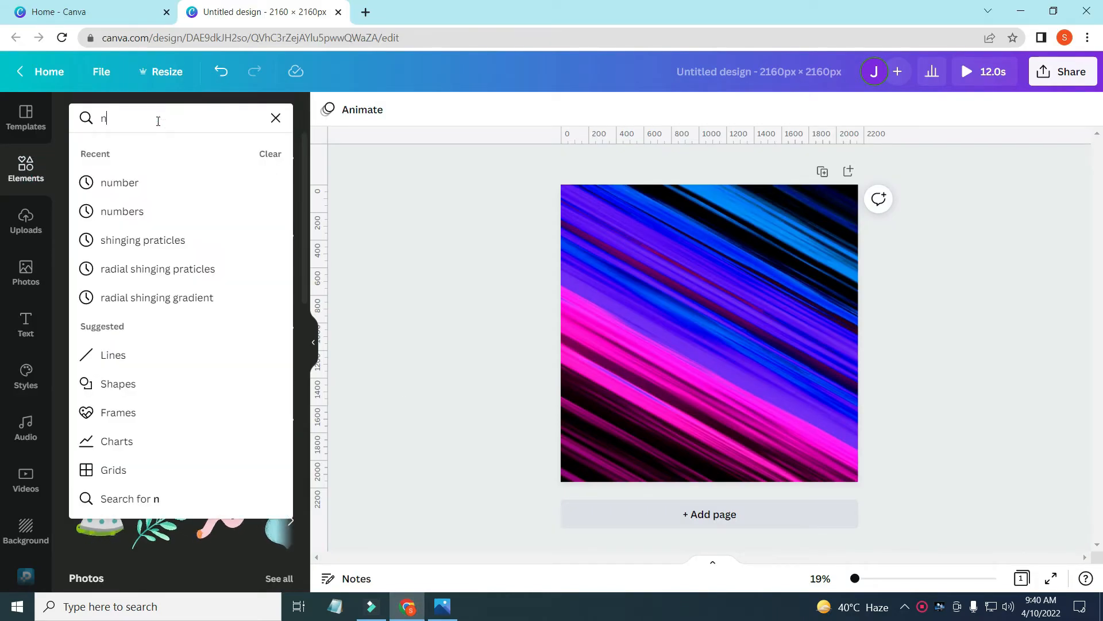
key(Return)
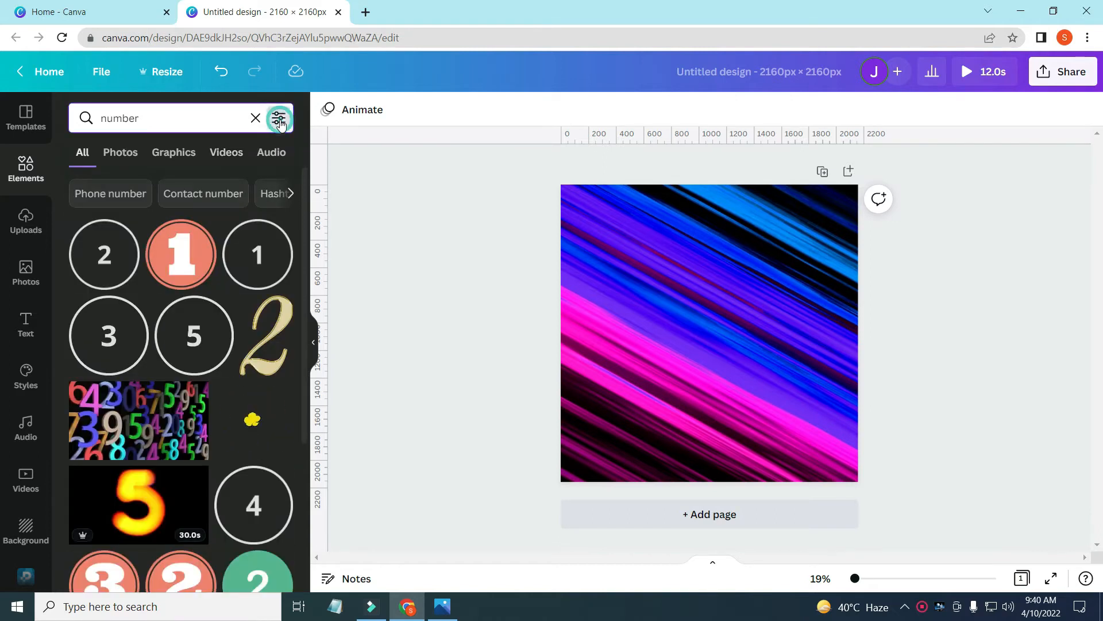
click(280, 121)
click(195, 411)
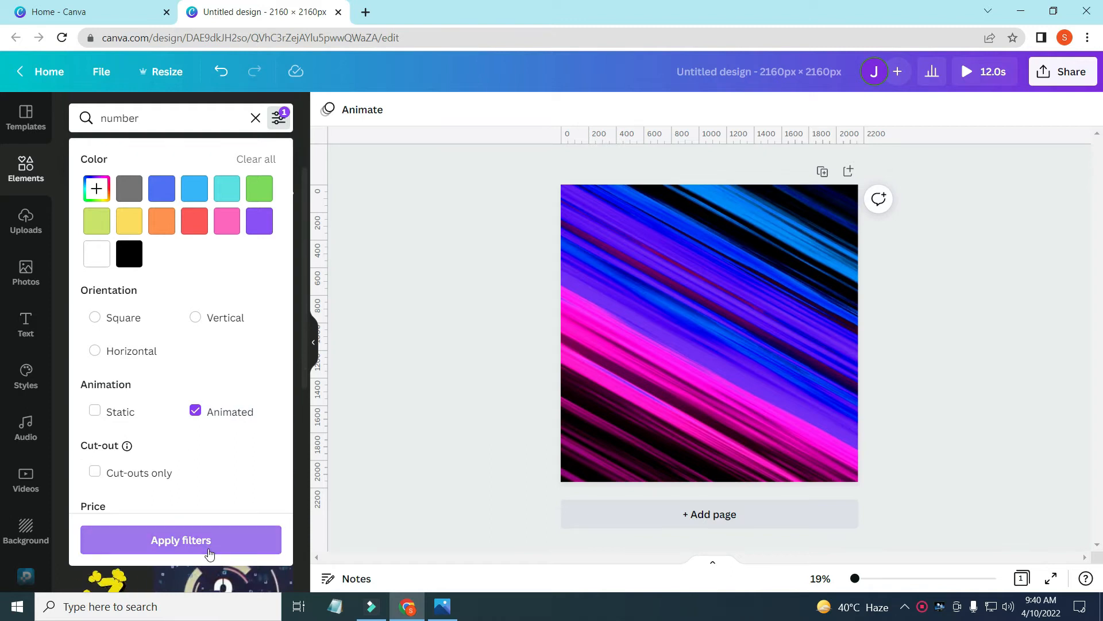
click(213, 540)
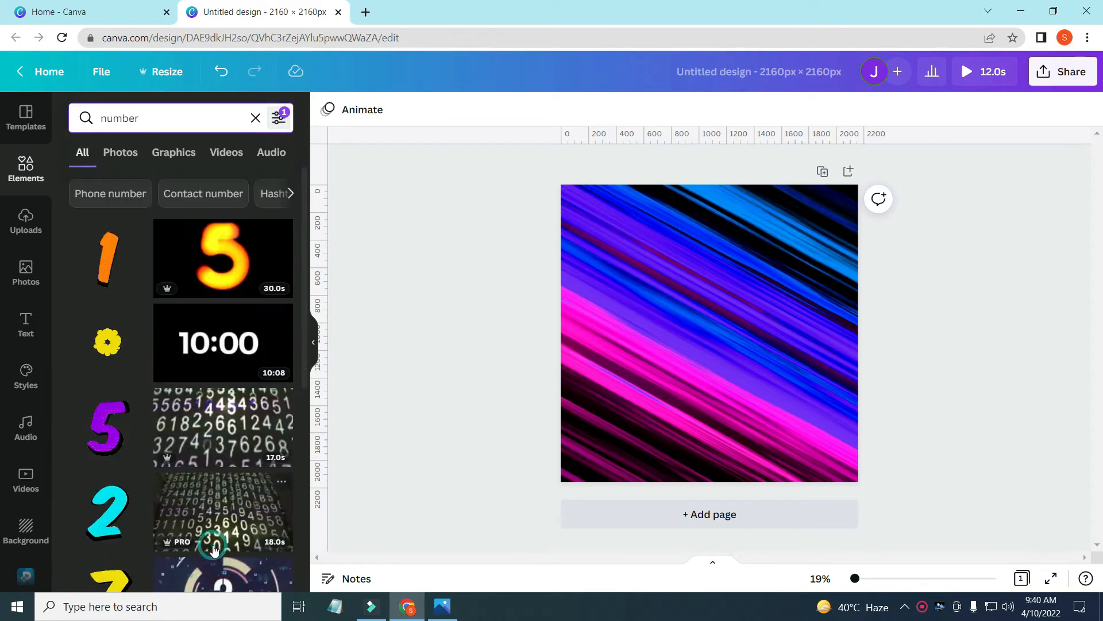
Find the animated pink number 7 sticker among the results and add it to the page.
scroll(182, 467, down, 5)
scroll(182, 472, down, 10)
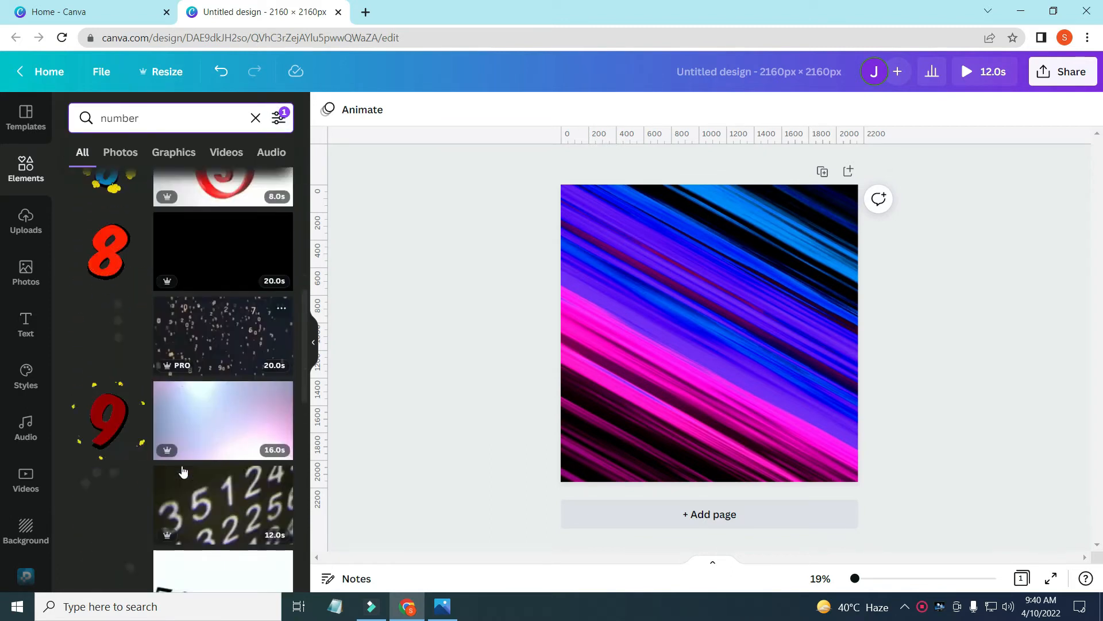
scroll(182, 471, down, 10)
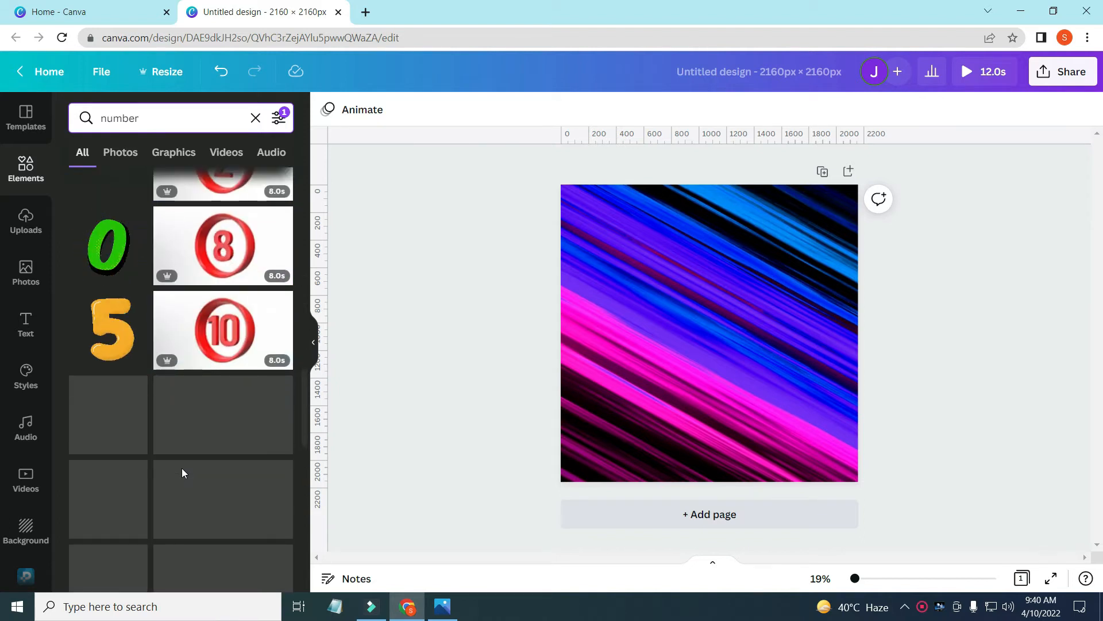
scroll(182, 468, up, 7)
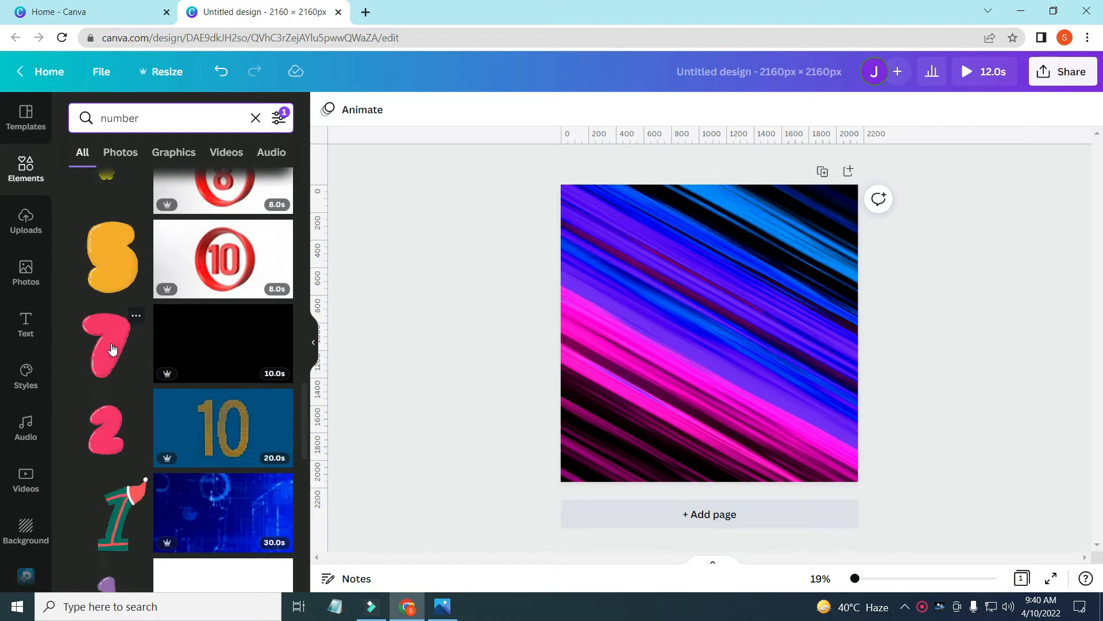
click(107, 350)
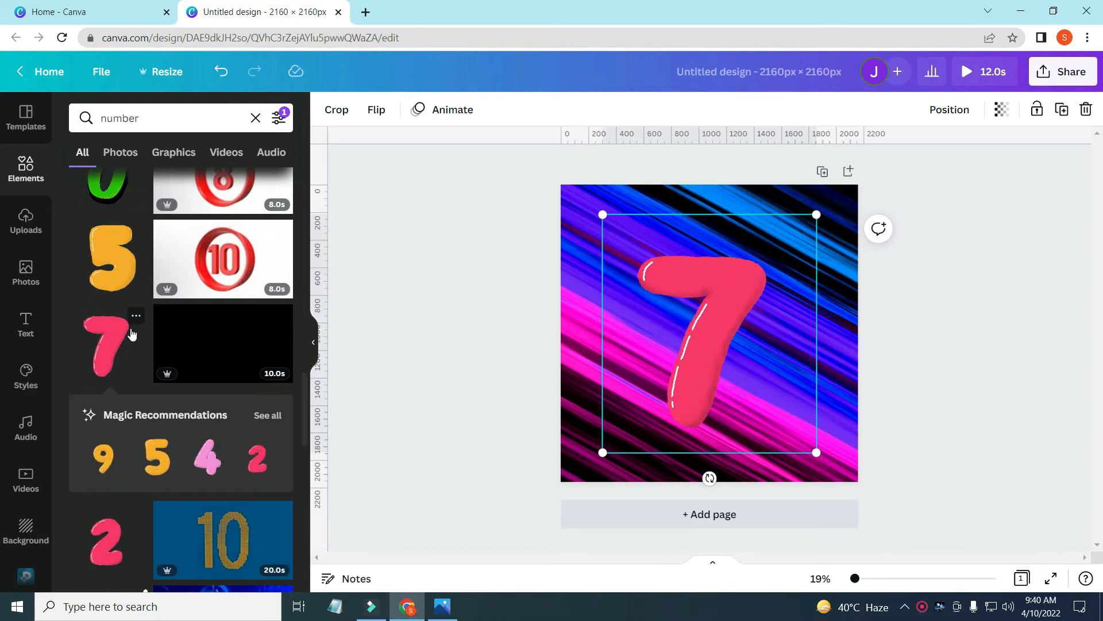
Show more stickers like the pink 7 and add the matching pink 2 and orange 5 to the page.
click(136, 318)
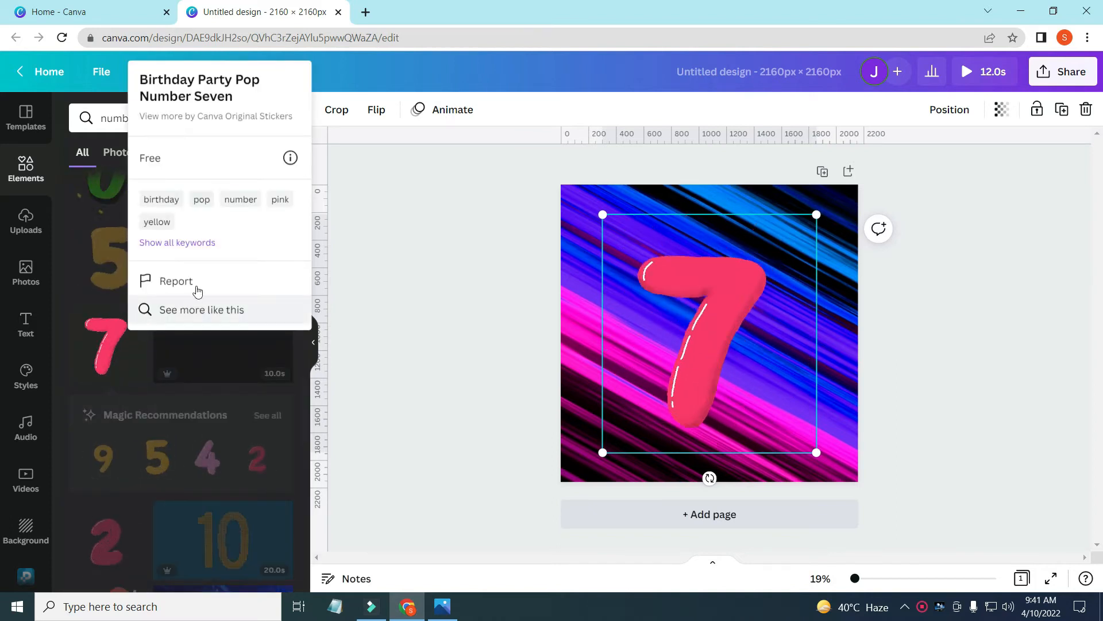
click(177, 321)
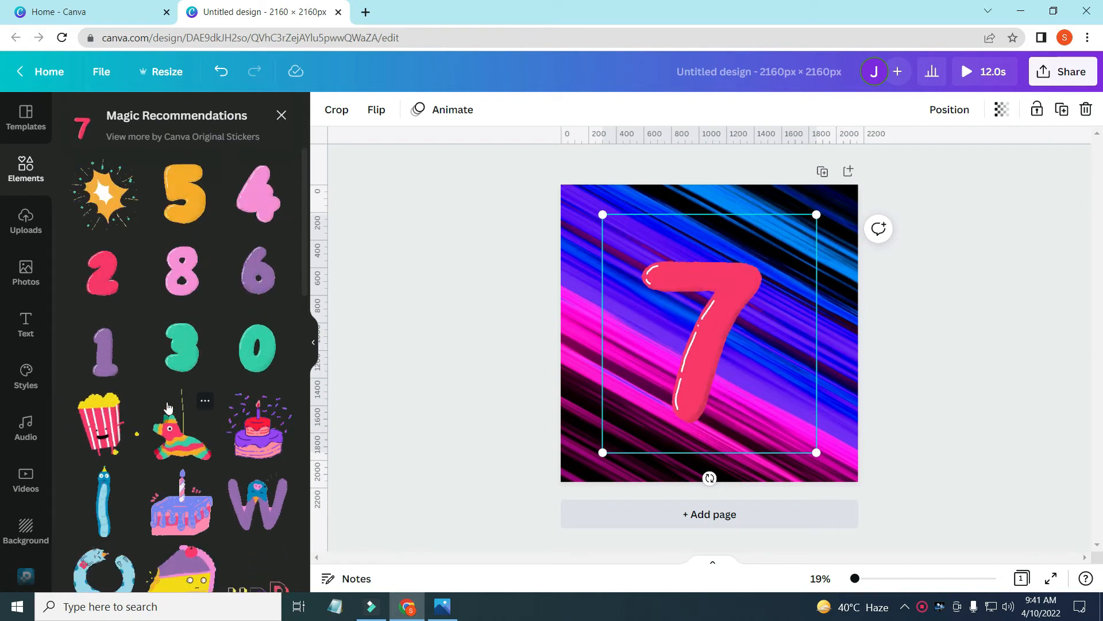
click(107, 272)
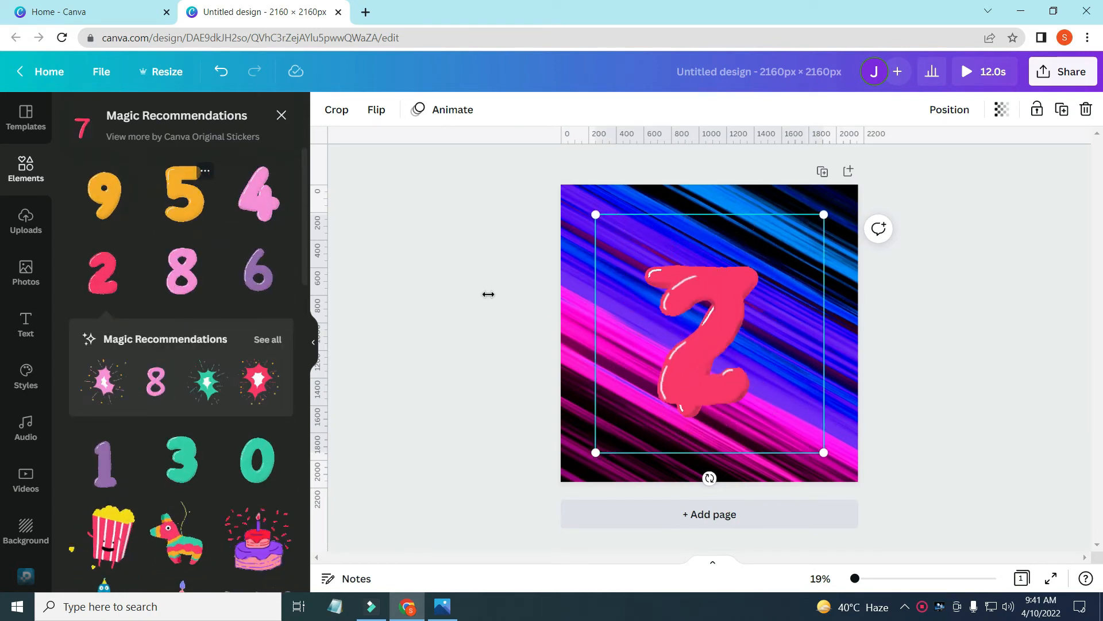
click(516, 348)
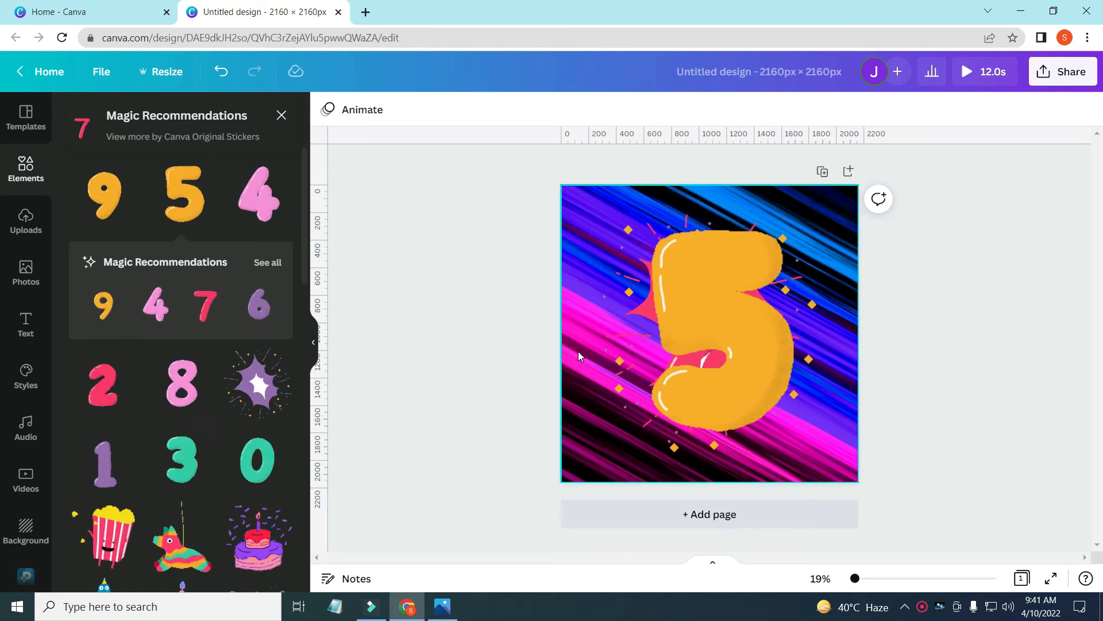
Shrink the three number stickers and arrange them in a row across the top of the page, reading 7, 5, 2.
click(723, 299)
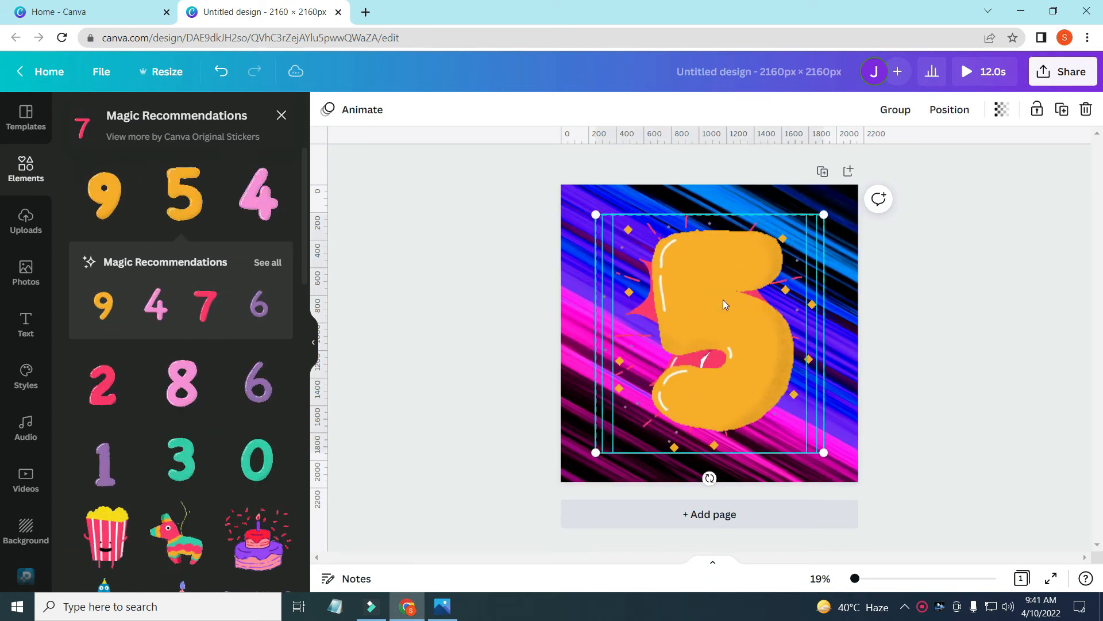
drag(824, 215, 634, 245)
click(686, 355)
drag(642, 285, 707, 265)
click(792, 249)
drag(791, 249, 791, 255)
click(633, 255)
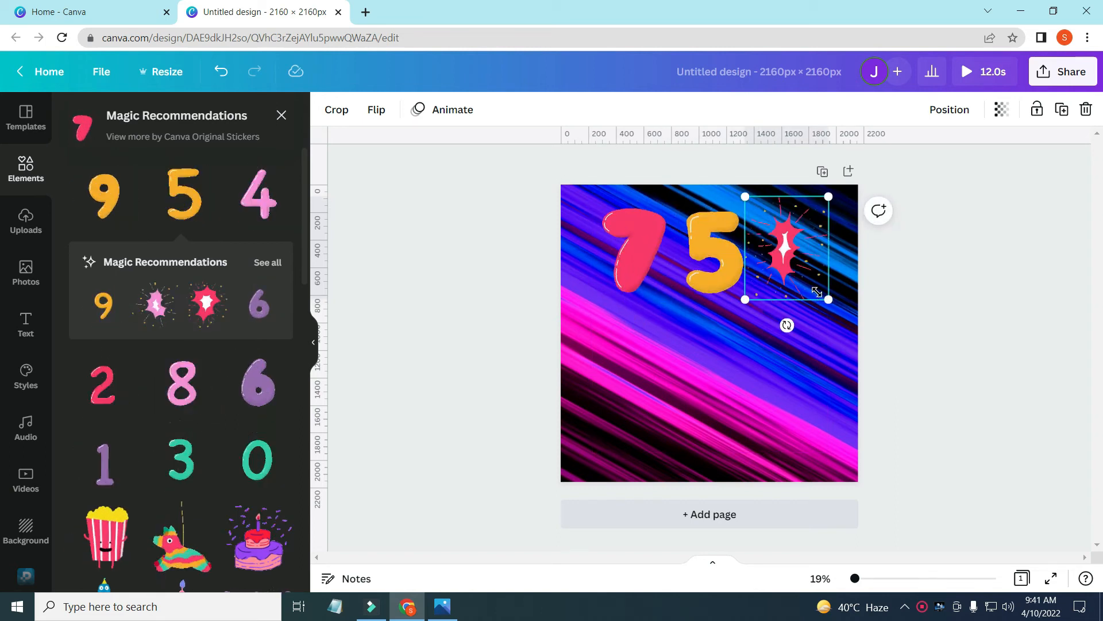
drag(816, 292, 799, 266)
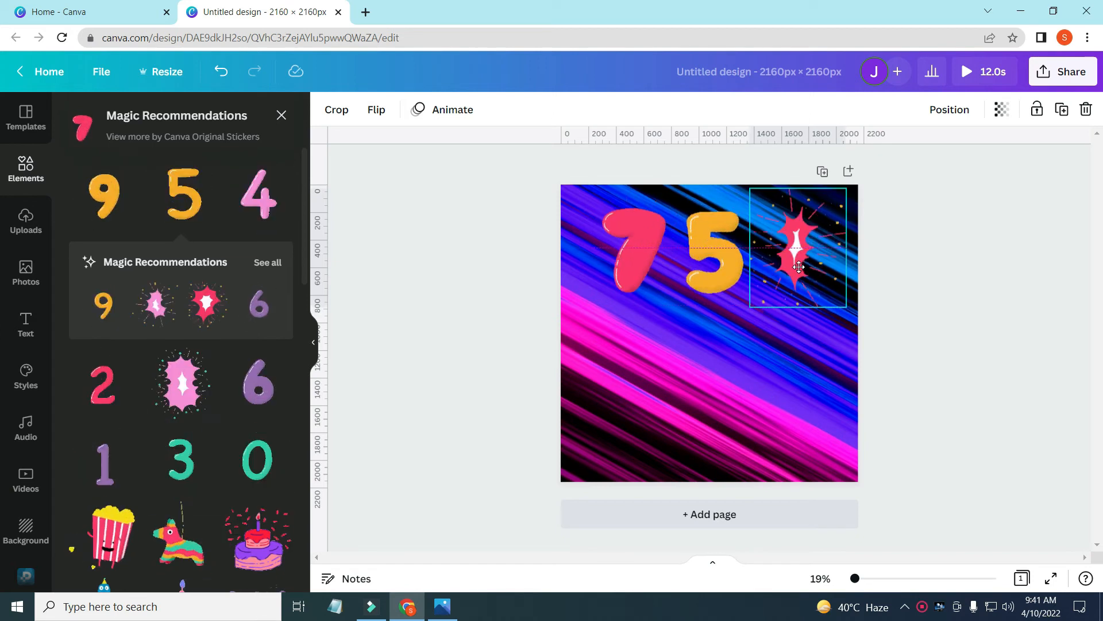
click(800, 364)
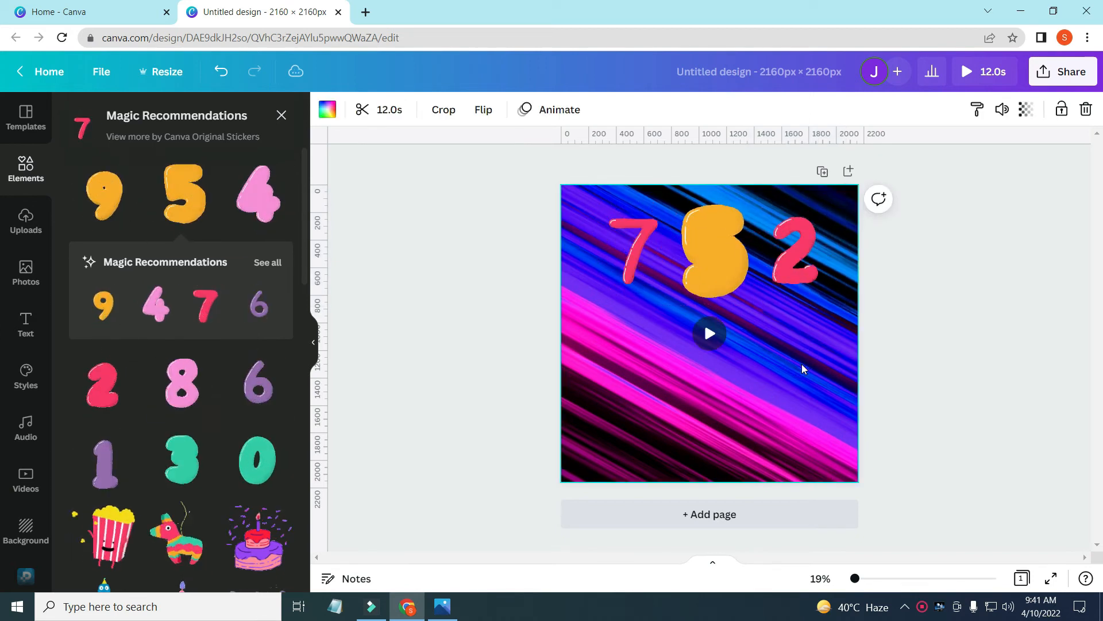
click(915, 329)
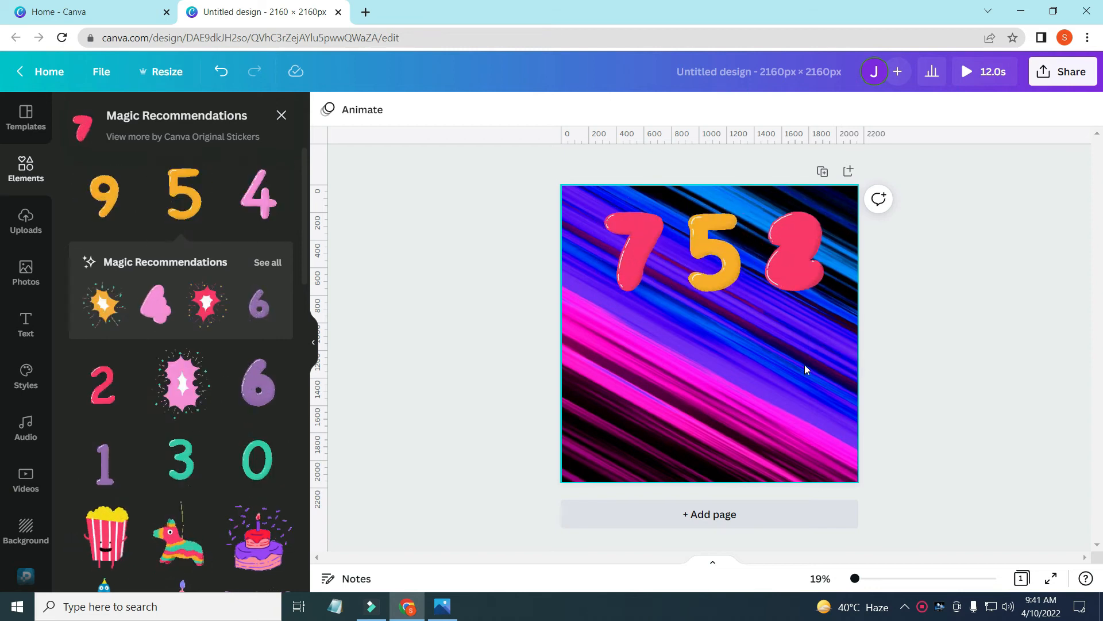
Add the yellow HUGE SALE font combination to the page.
click(17, 331)
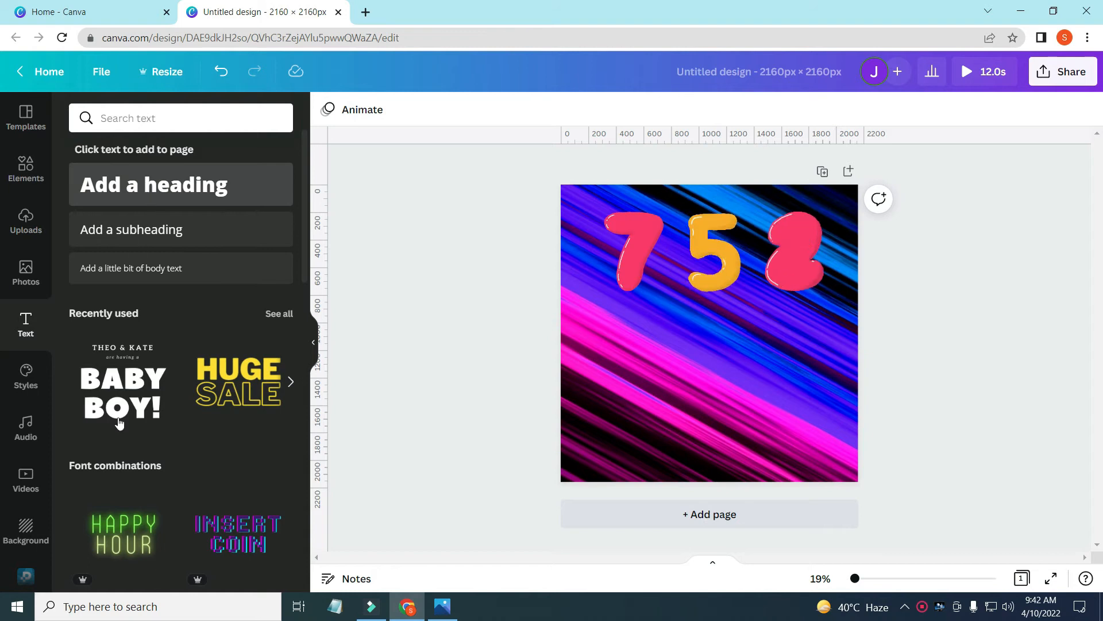
scroll(136, 389, down, 7)
scroll(132, 477, down, 2)
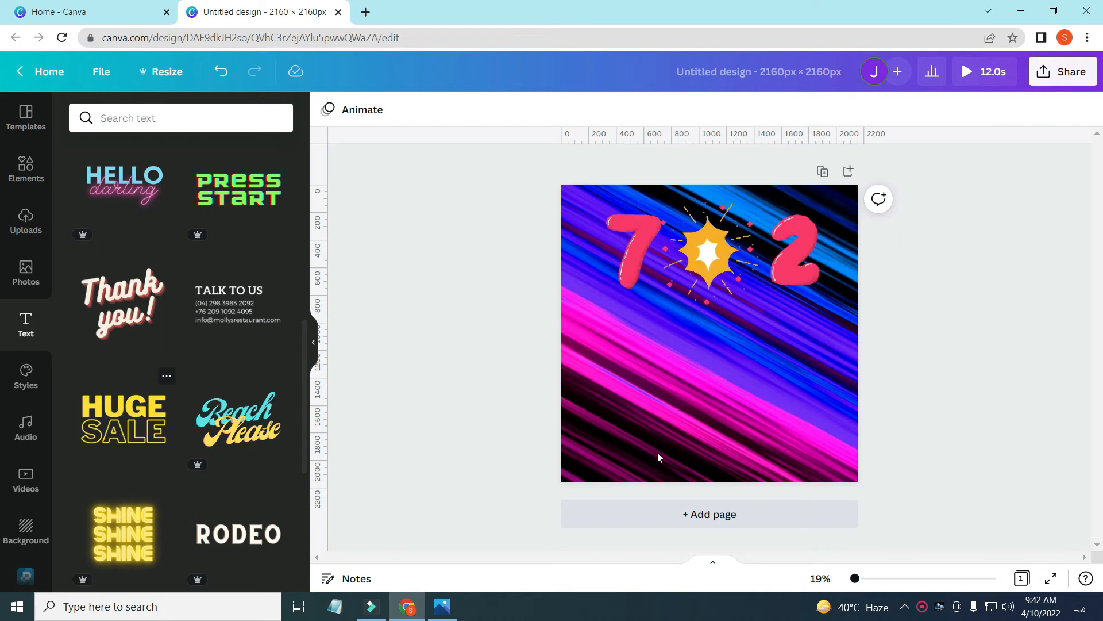
click(124, 418)
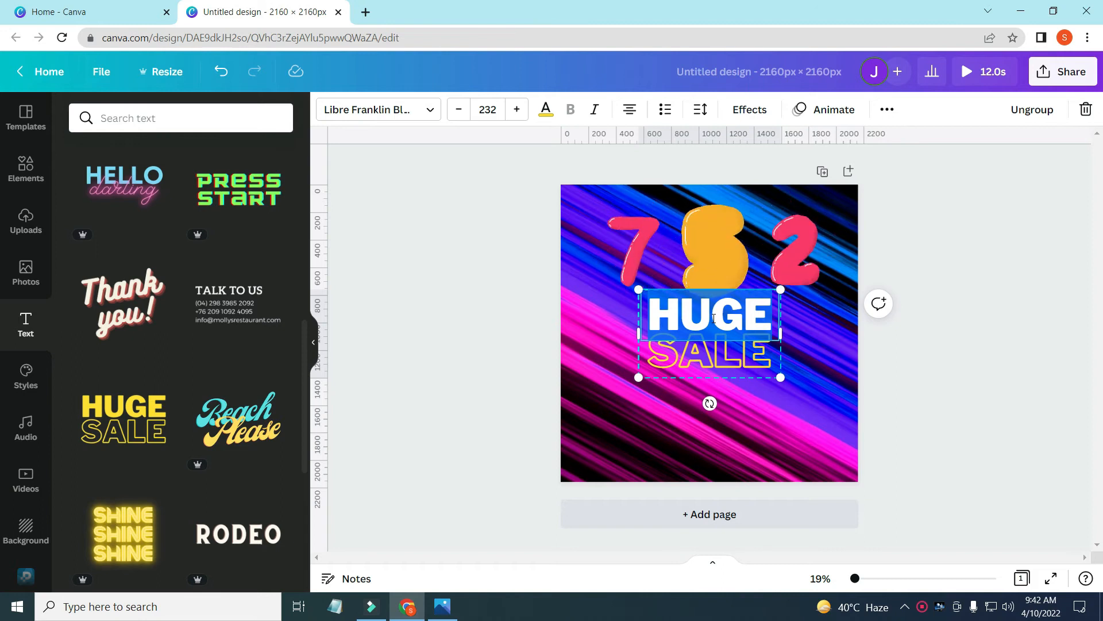
Replace the word HUGE with K and delete the outlined SALE text.
double_click(746, 365)
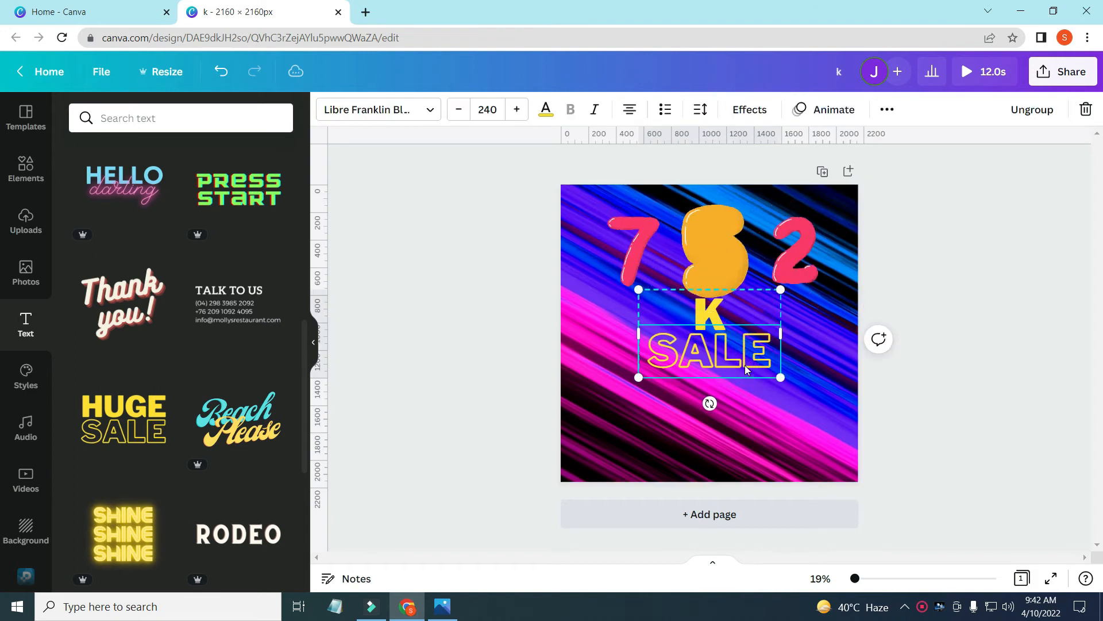
key(Delete)
click(771, 354)
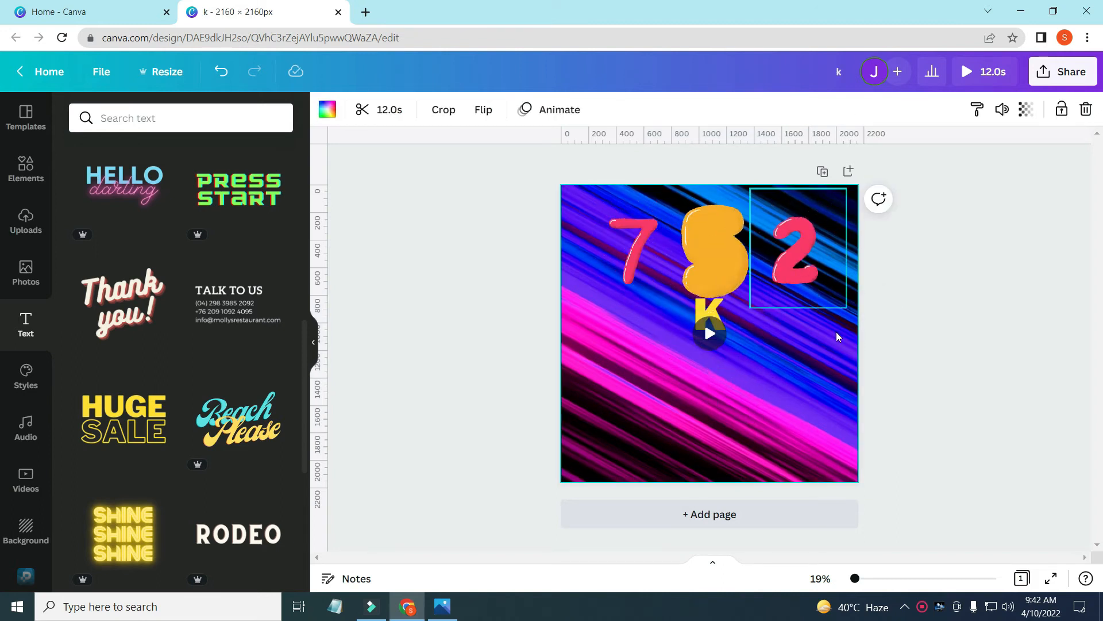
Move the letter K to the lower part of the page and nudge the pink 2 sticker farther from the orange 5.
drag(724, 314, 765, 402)
mouse_move(839, 304)
mouse_down()
mouse_move(802, 294)
mouse_move(846, 301)
mouse_up()
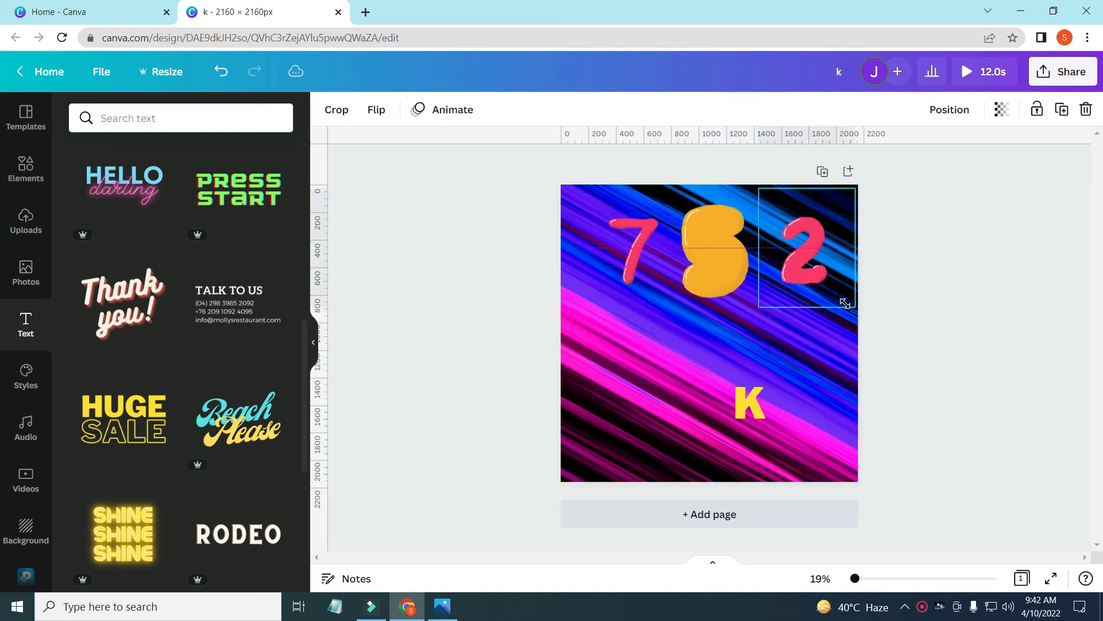
click(759, 313)
drag(760, 314, 759, 330)
drag(820, 276, 823, 270)
Shrink the three number stickers together to about 1,298 × 630 px, center them near the page's upper edge, and place K after the 2.
drag(603, 325, 828, 255)
drag(822, 246, 783, 249)
drag(820, 313, 717, 283)
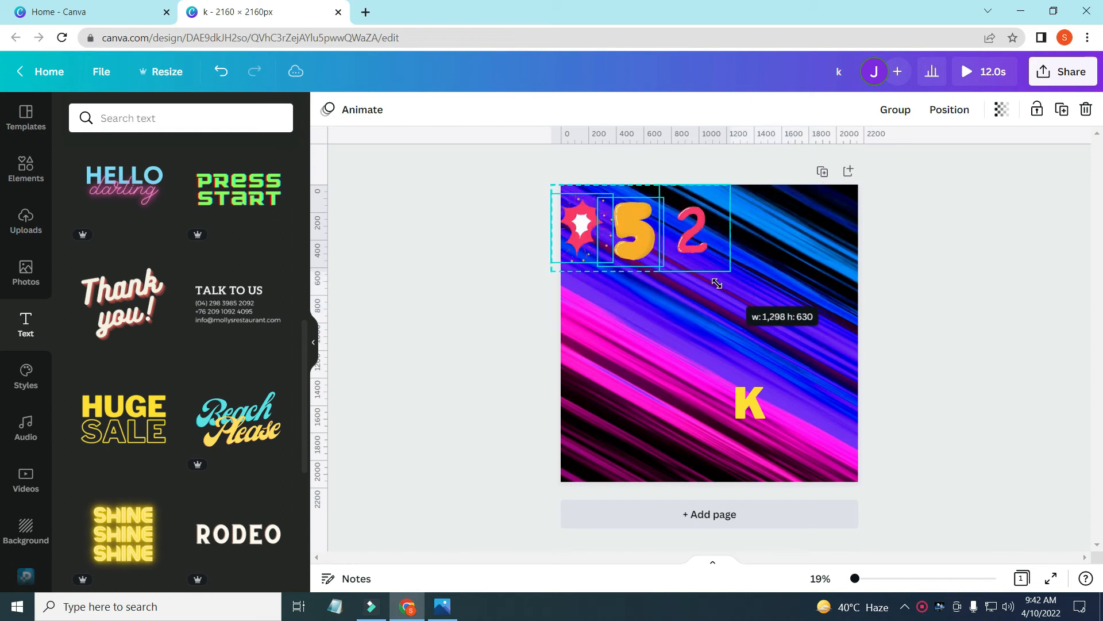
drag(670, 235, 717, 259)
drag(745, 405, 800, 264)
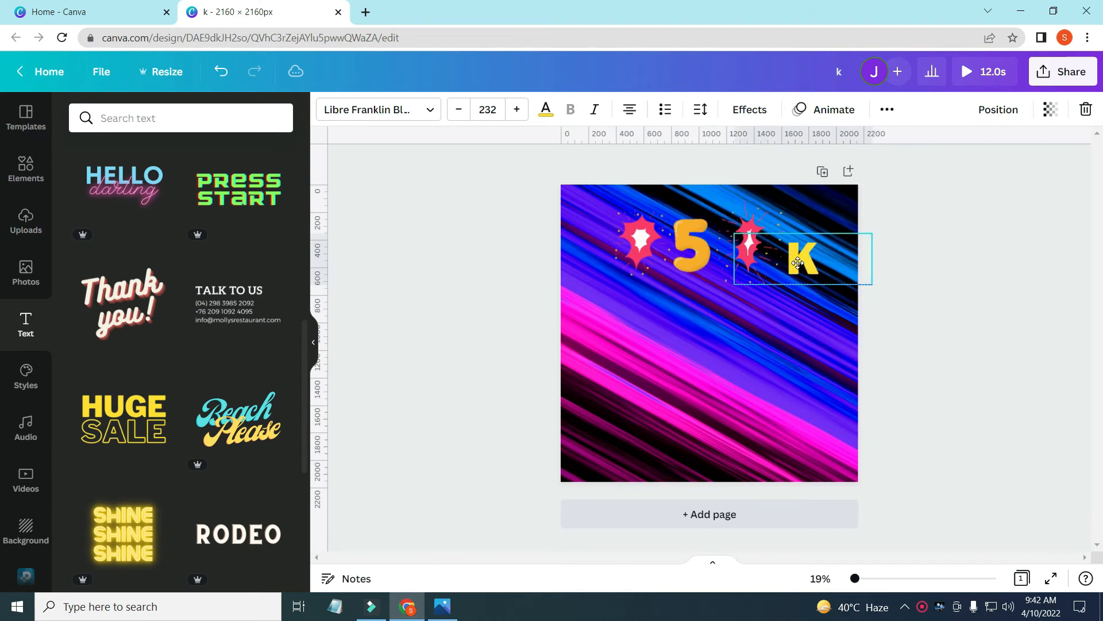
Trim the striped background video to 2.0 seconds.
click(659, 388)
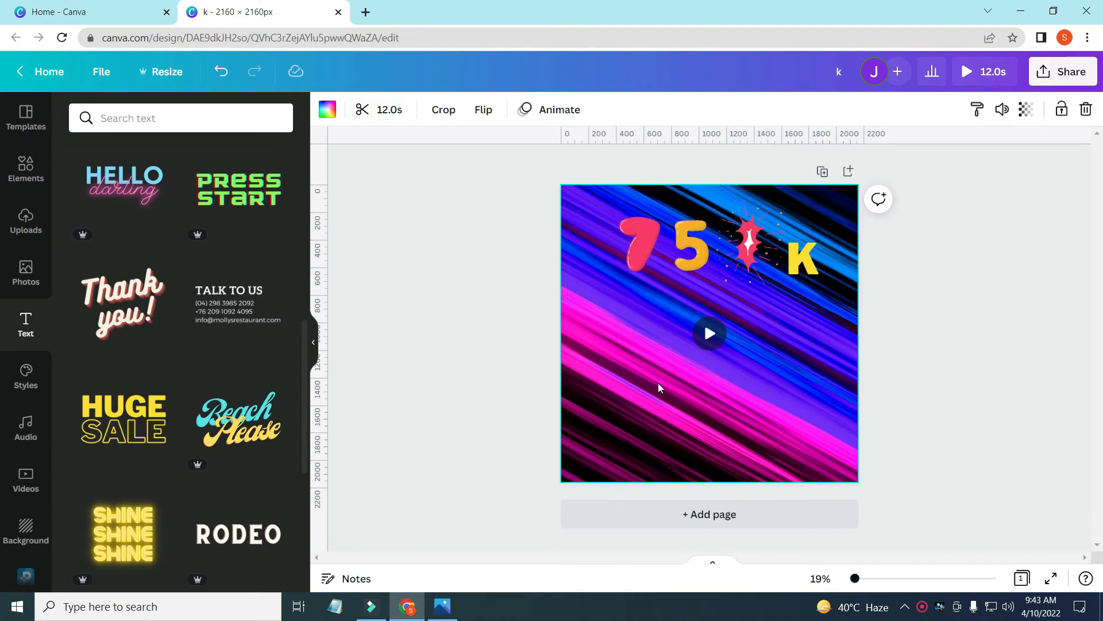
click(390, 110)
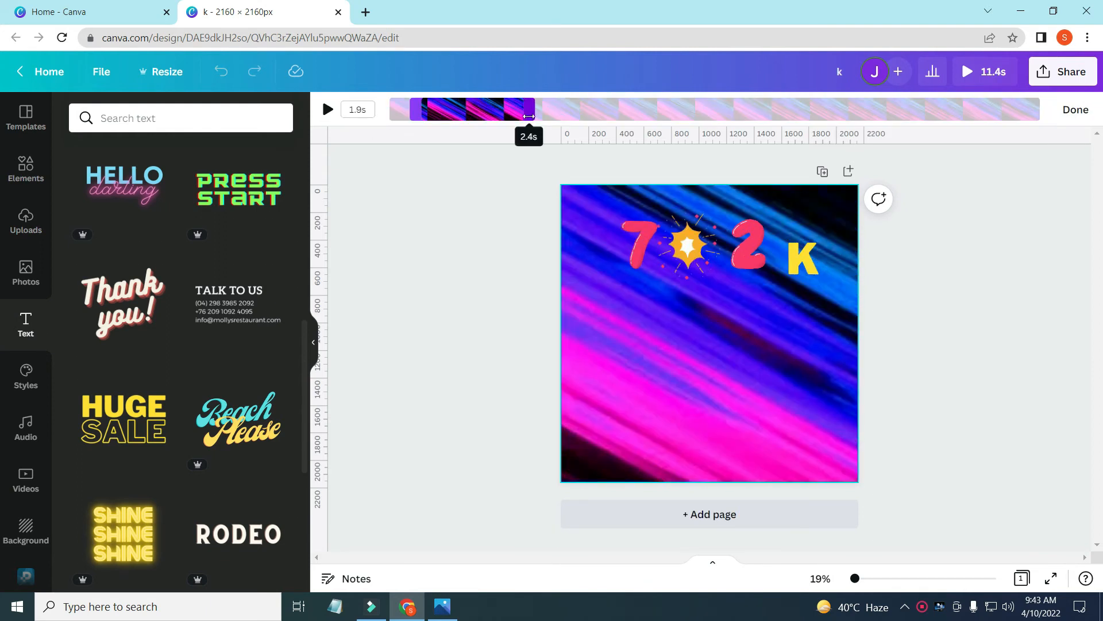
drag(525, 116, 534, 116)
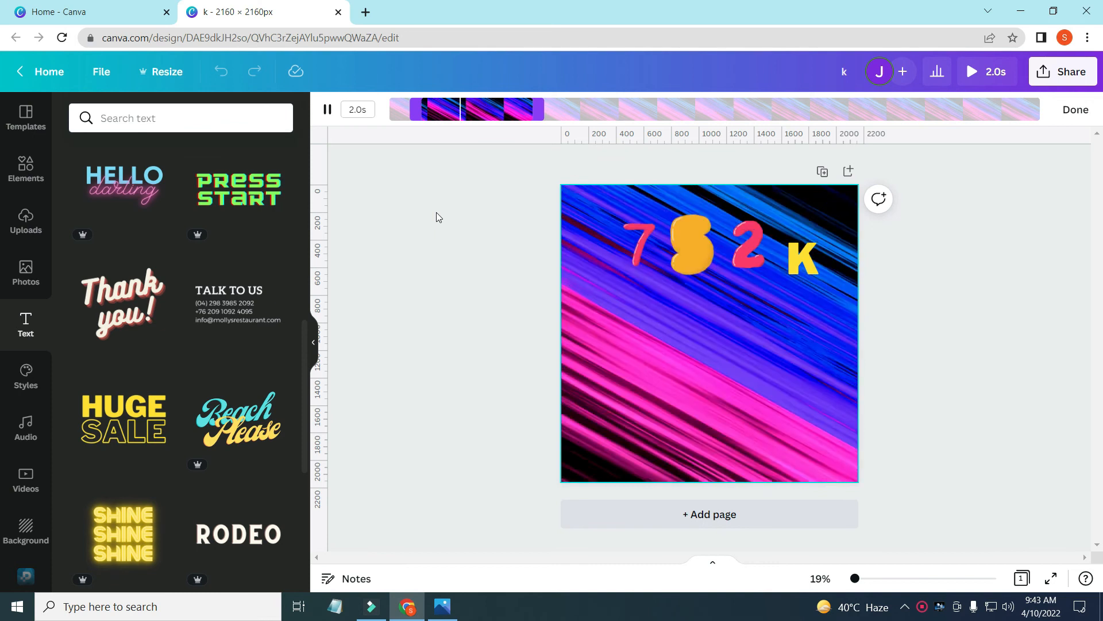
click(690, 381)
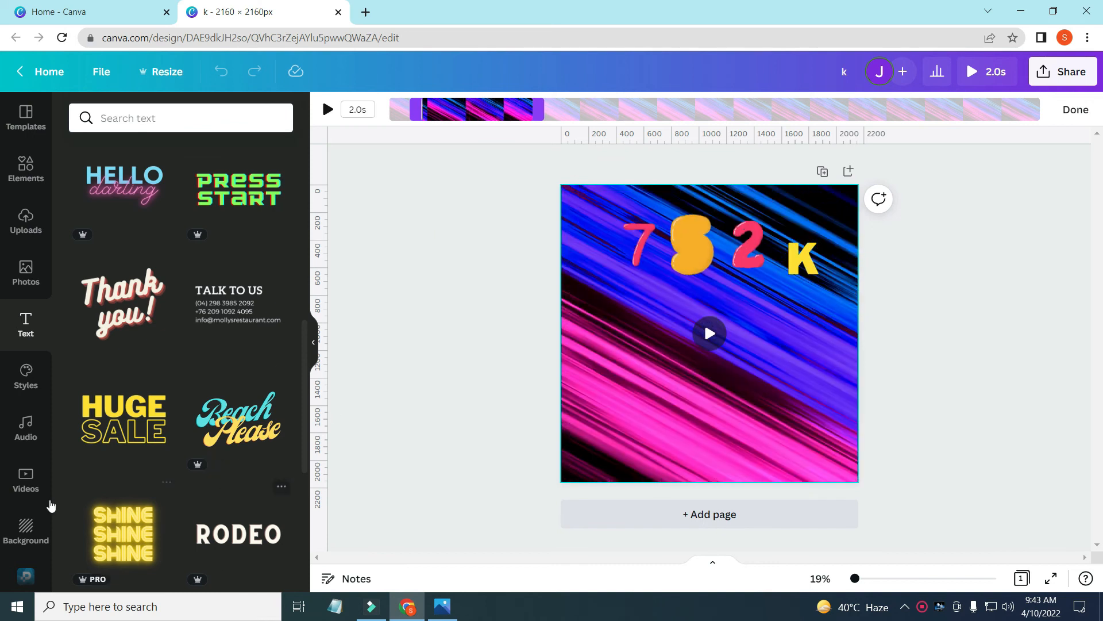
Add the Pixton character in the pink scarf doing a dab and position it below the numbers.
scroll(49, 505, down, 2)
scroll(49, 505, down, 2)
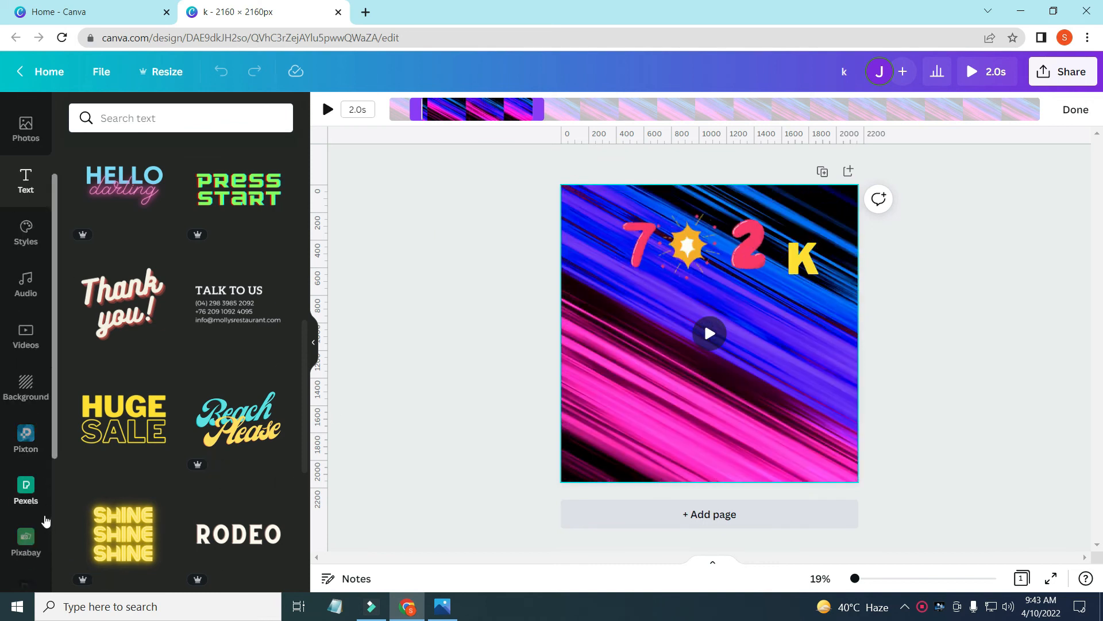
scroll(44, 518, down, 2)
click(23, 368)
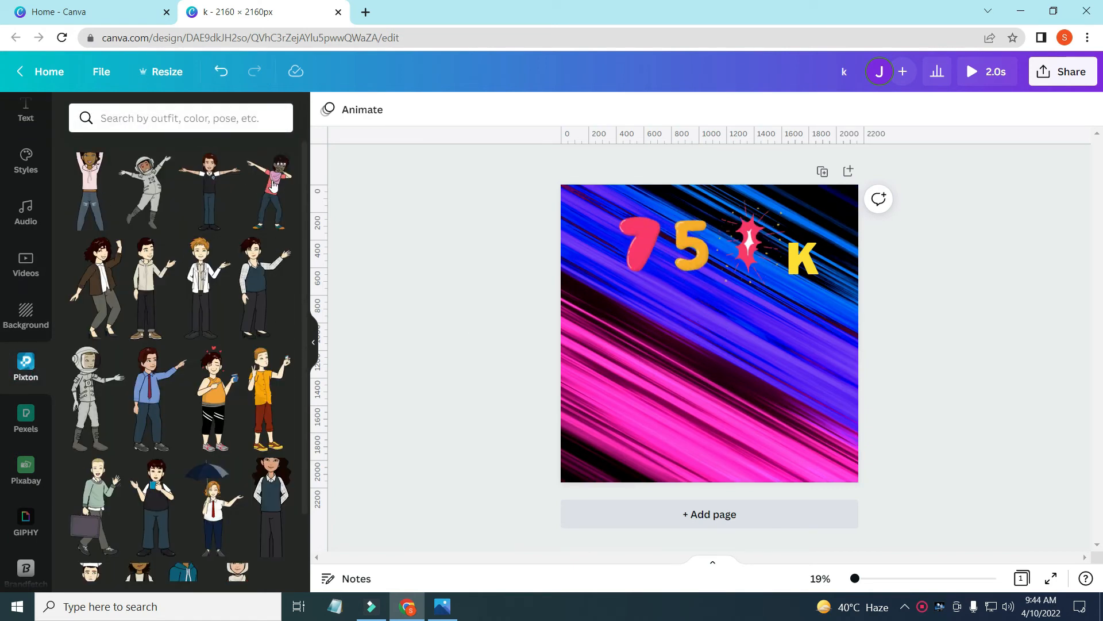
mouse_move(746, 394)
mouse_down()
mouse_move(781, 452)
mouse_move(707, 401)
mouse_up()
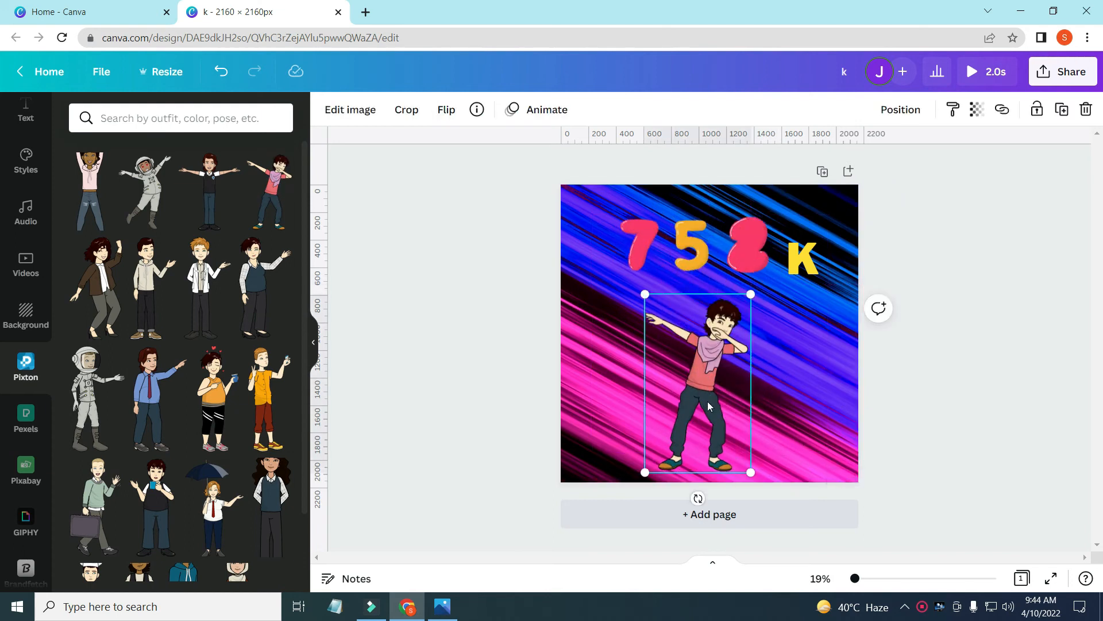
Apply the Stomp animation to the dabbing character and check that it animates on enter.
click(542, 114)
scroll(181, 281, down, 1)
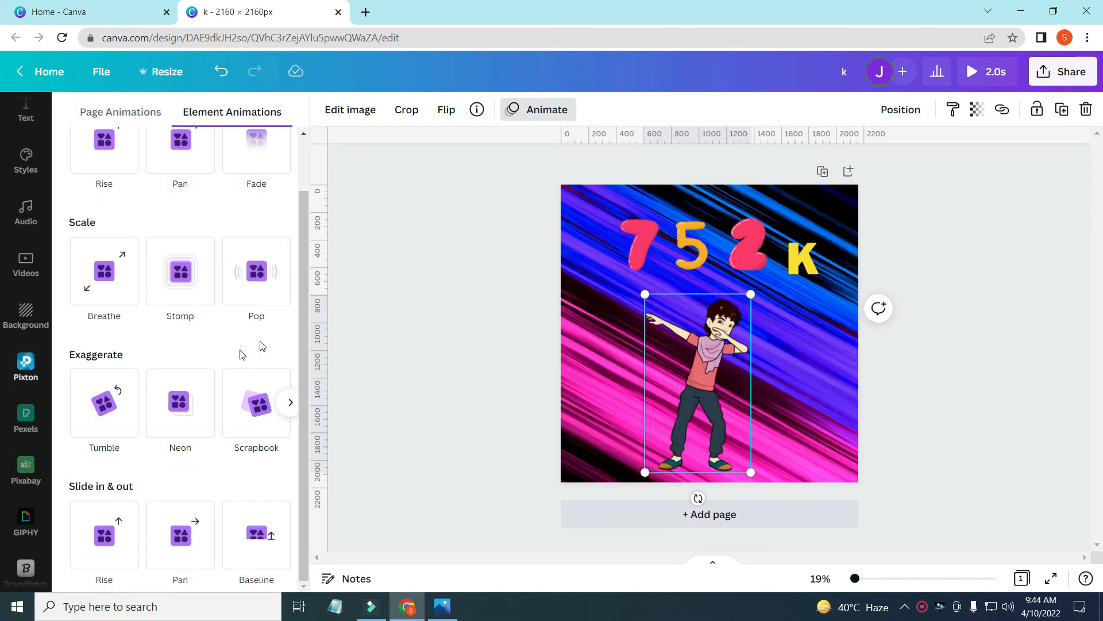
scroll(225, 362, up, 1)
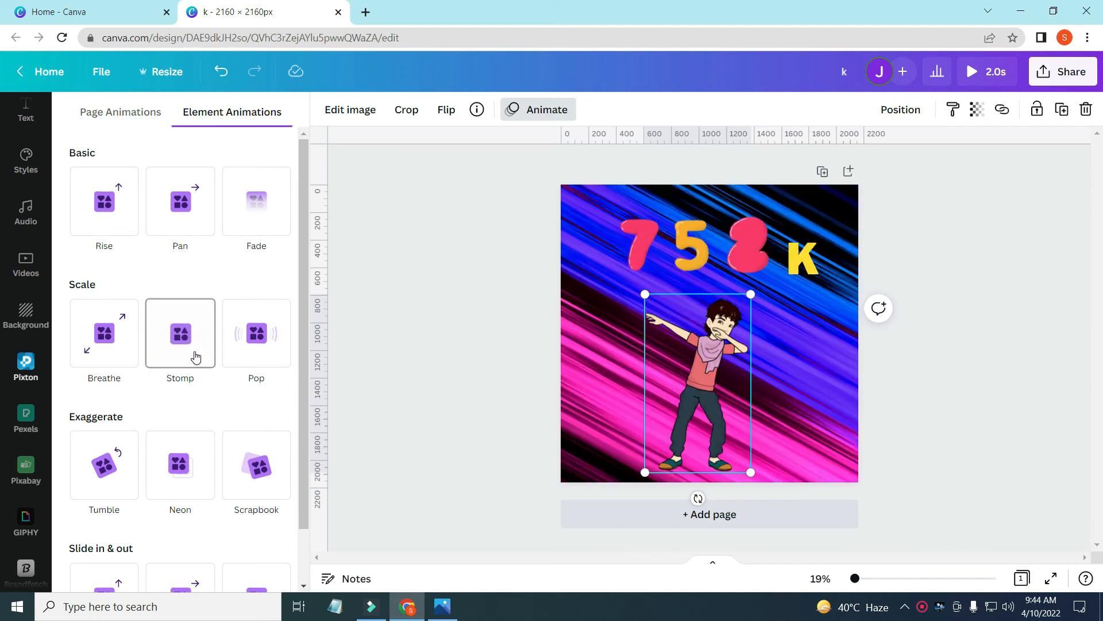
click(196, 355)
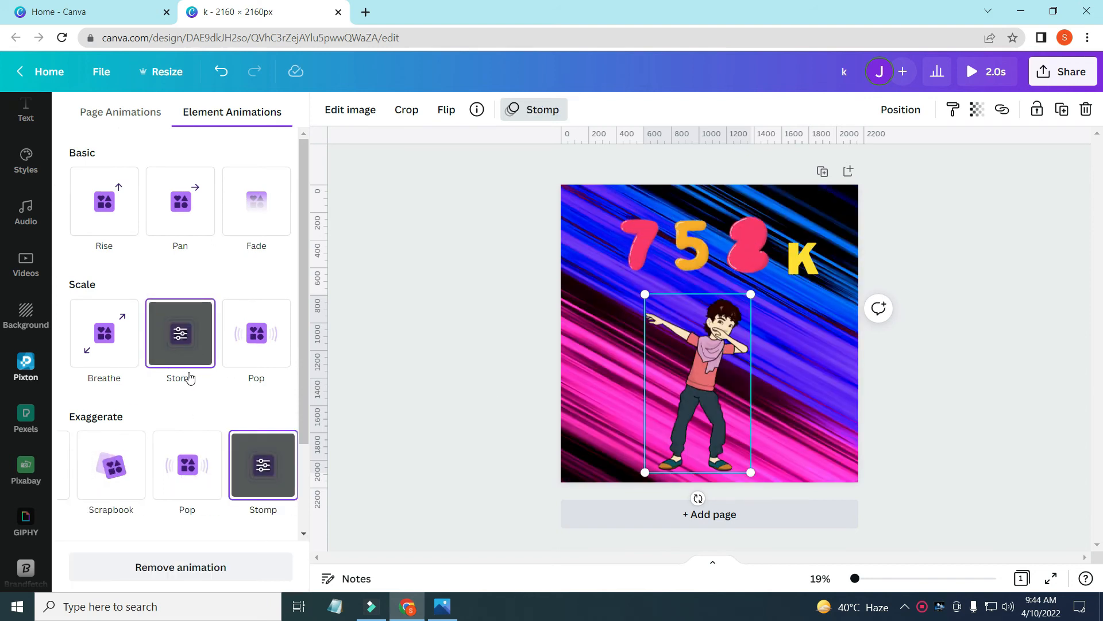
click(179, 332)
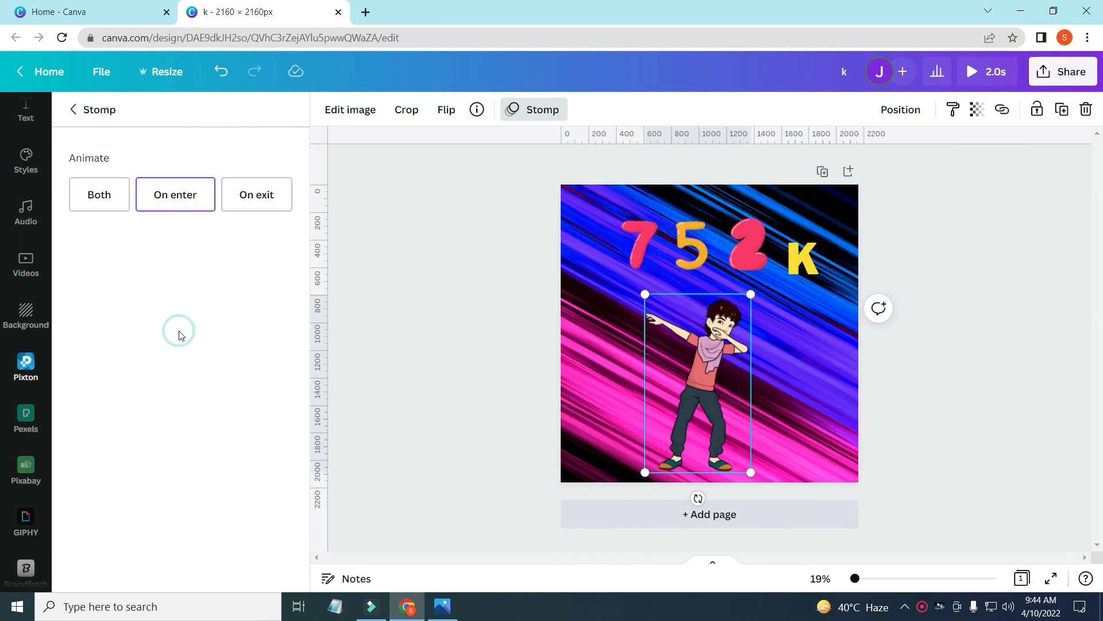
click(74, 109)
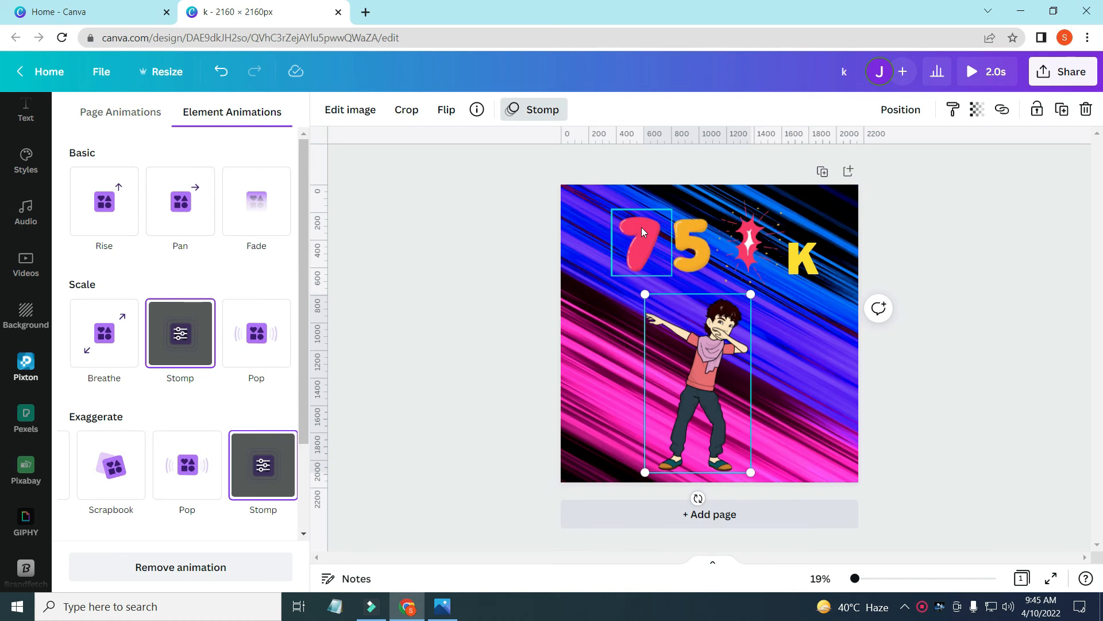
click(811, 343)
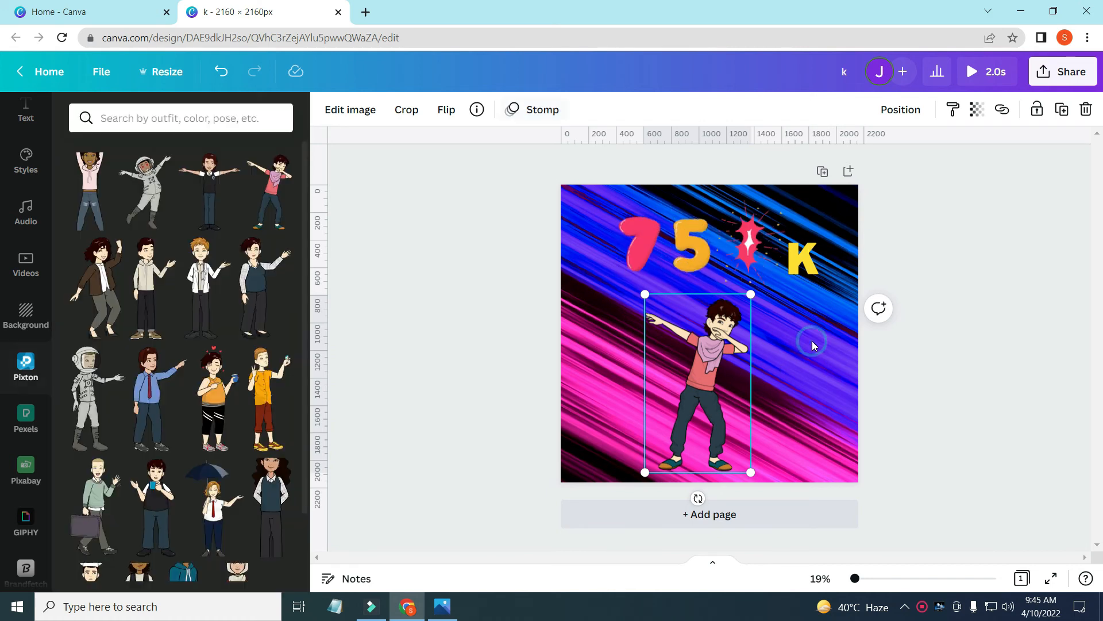
Preview the animated design and close the preview.
click(968, 342)
click(972, 73)
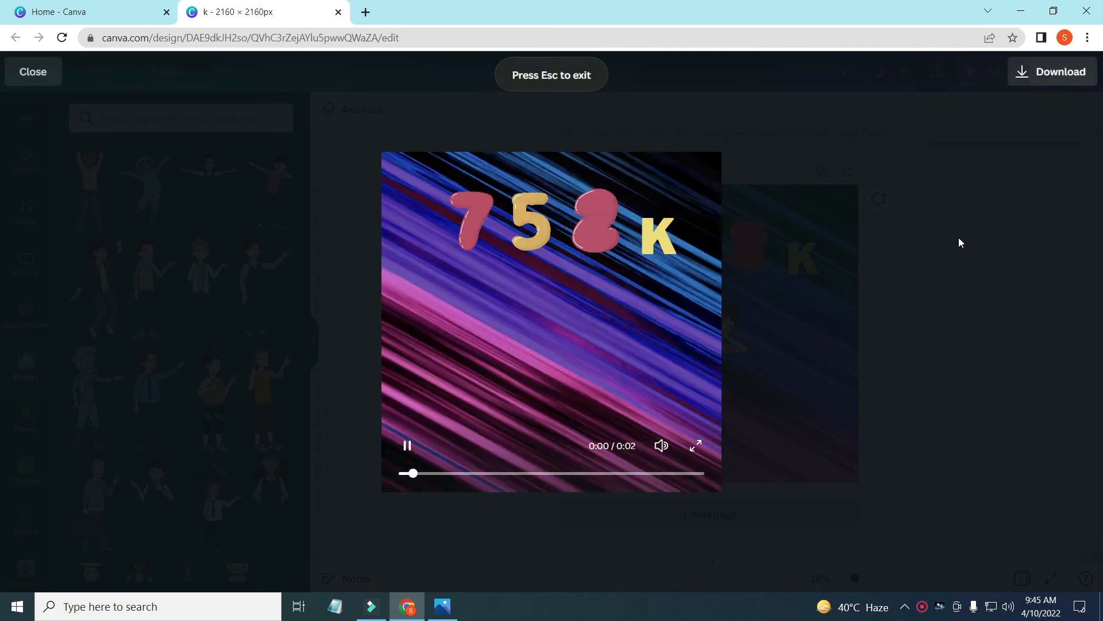
click(49, 80)
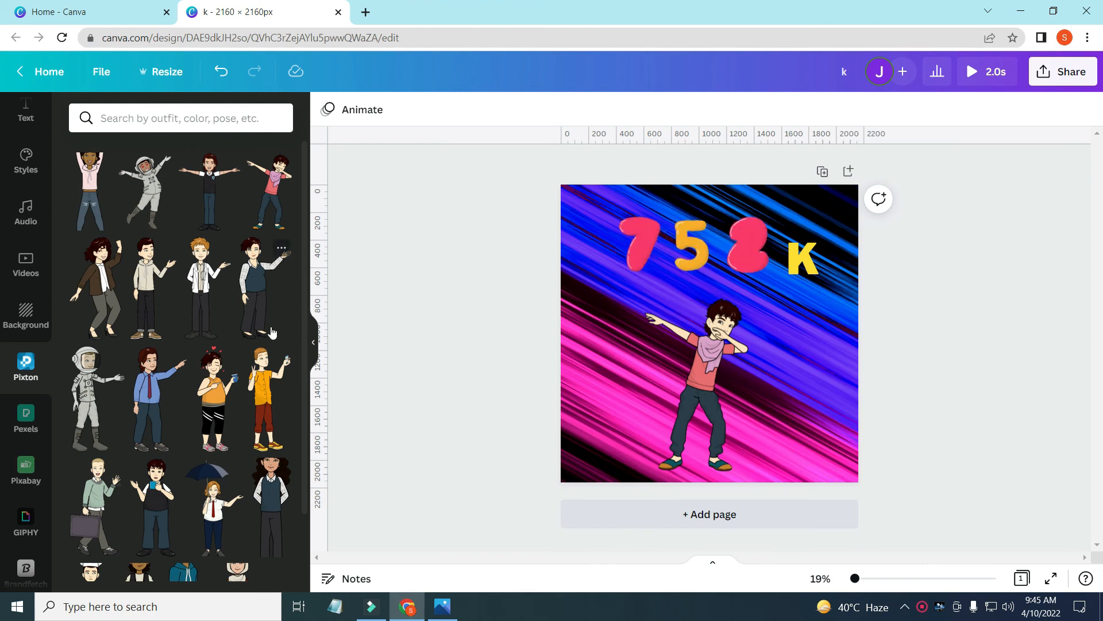
scroll(43, 262, up, 3)
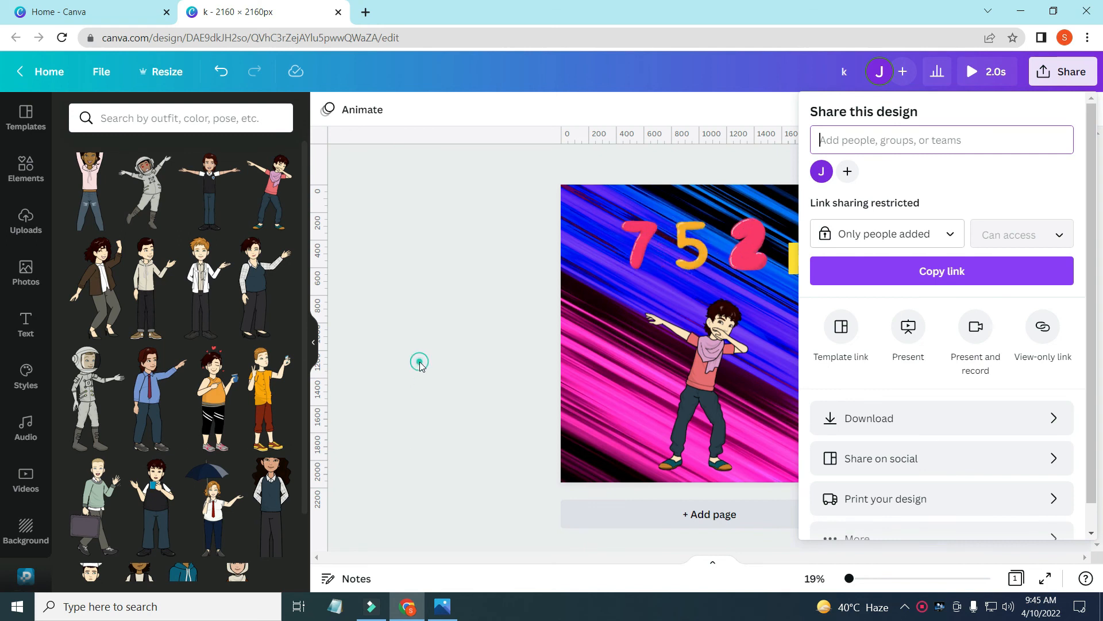
click(419, 362)
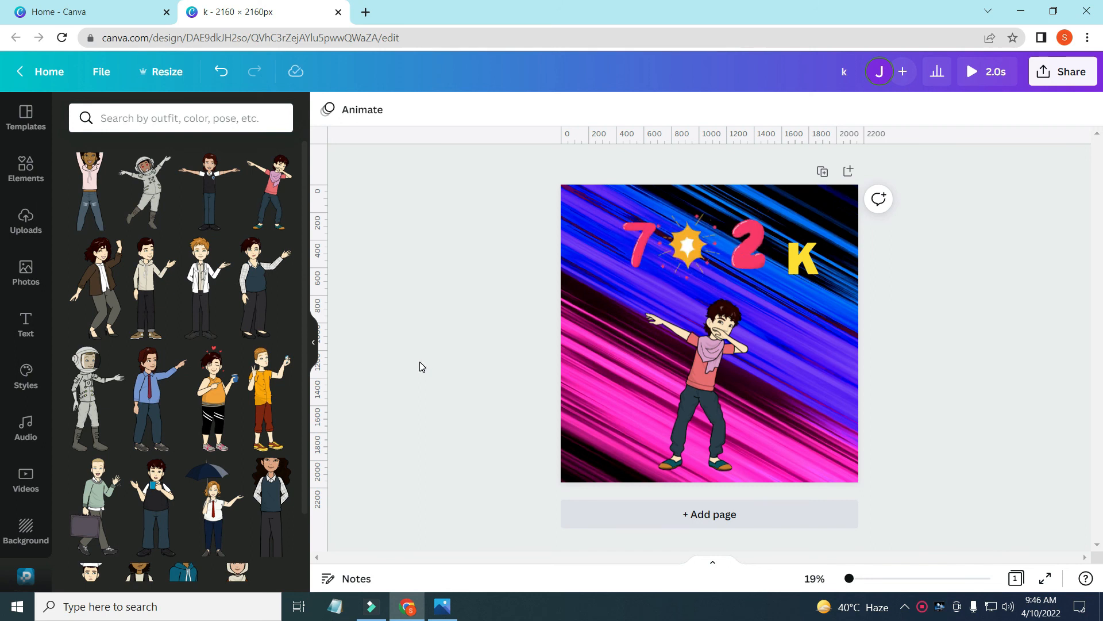
Download the design as a GIF and open the downloaded file.
click(1066, 72)
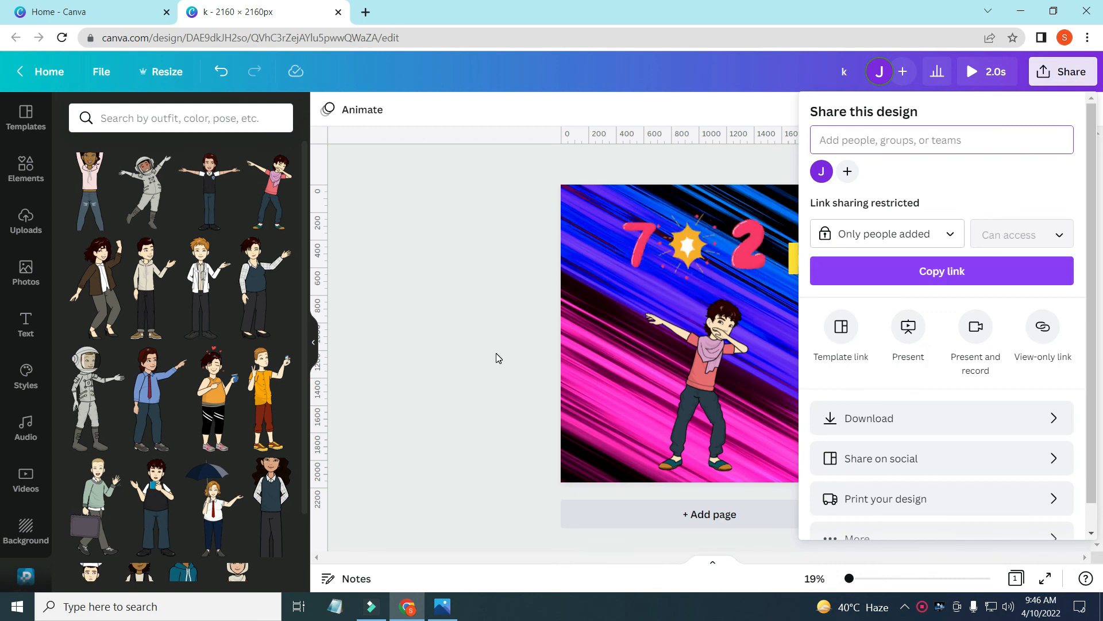
scroll(879, 436, down, 1)
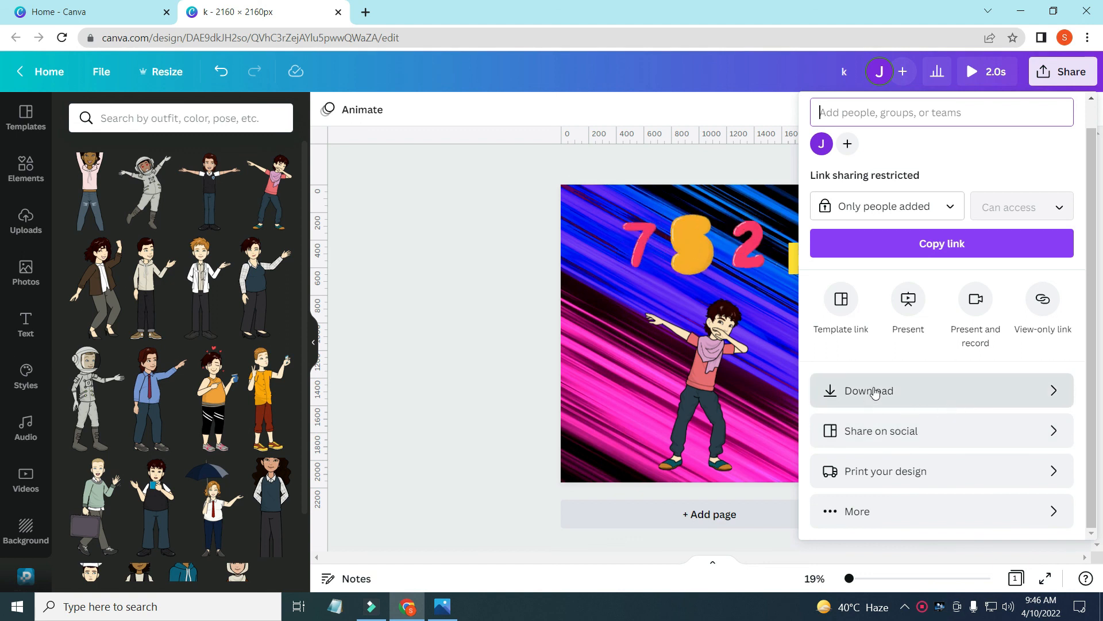
click(899, 393)
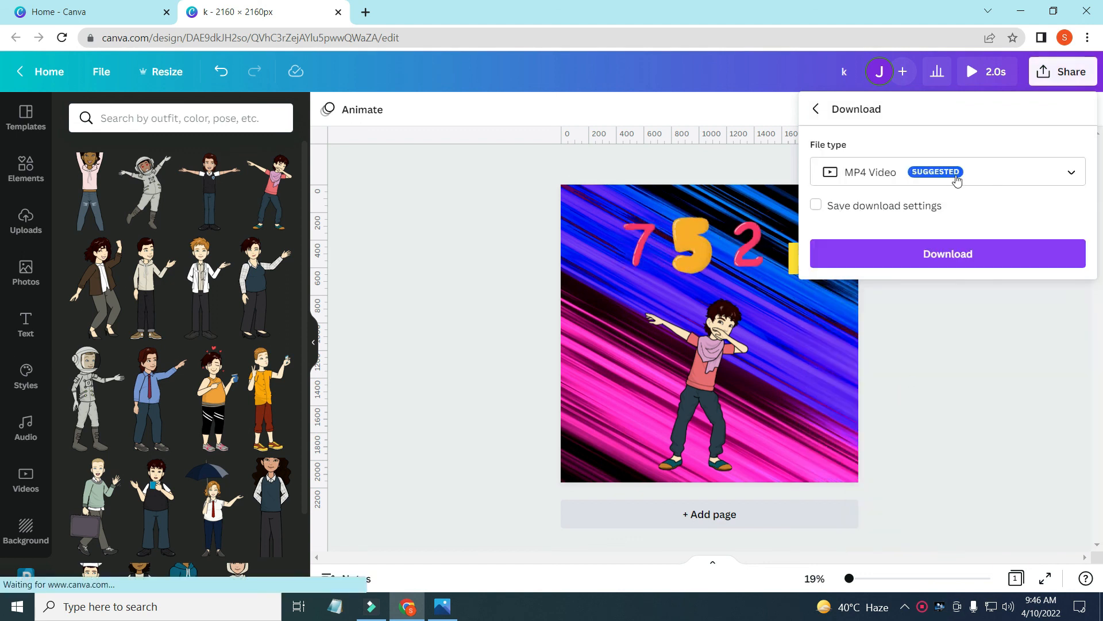
click(914, 175)
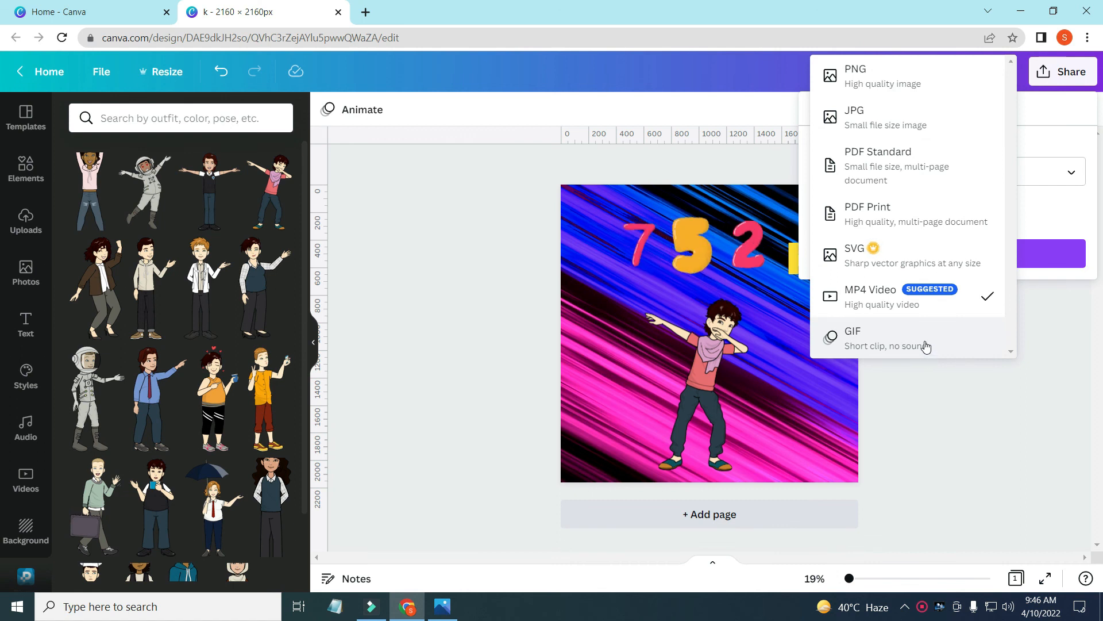
click(887, 336)
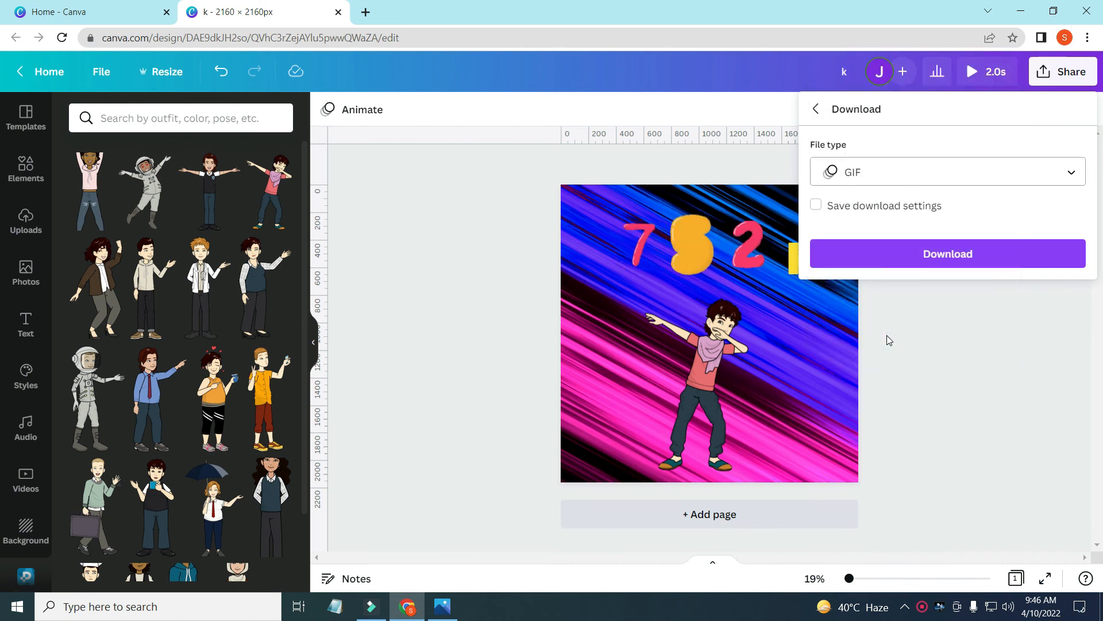
click(957, 256)
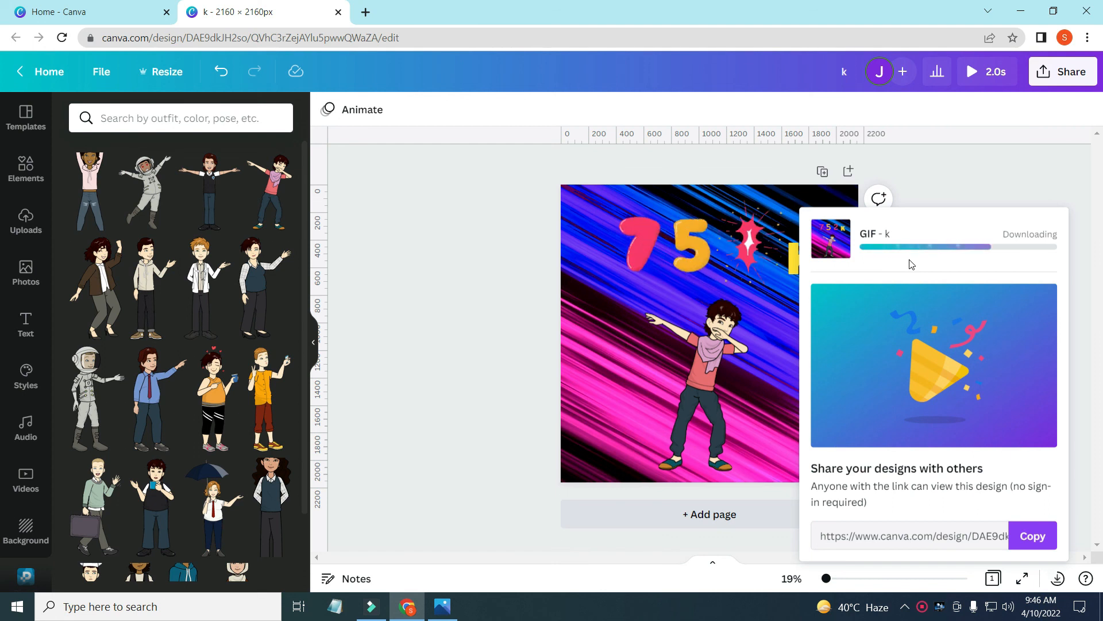
click(56, 578)
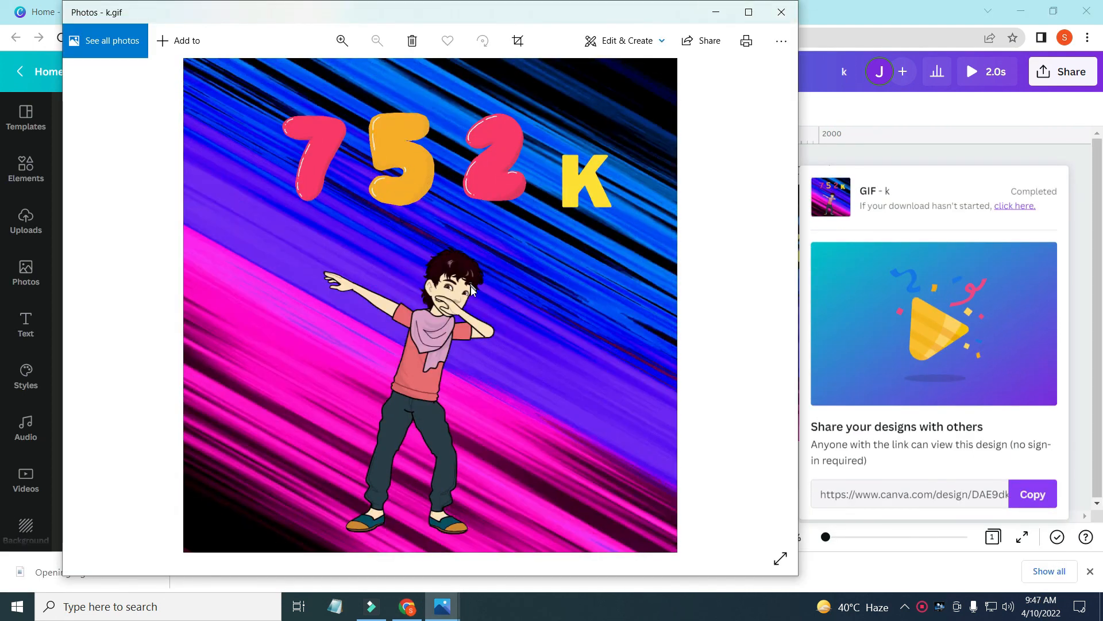